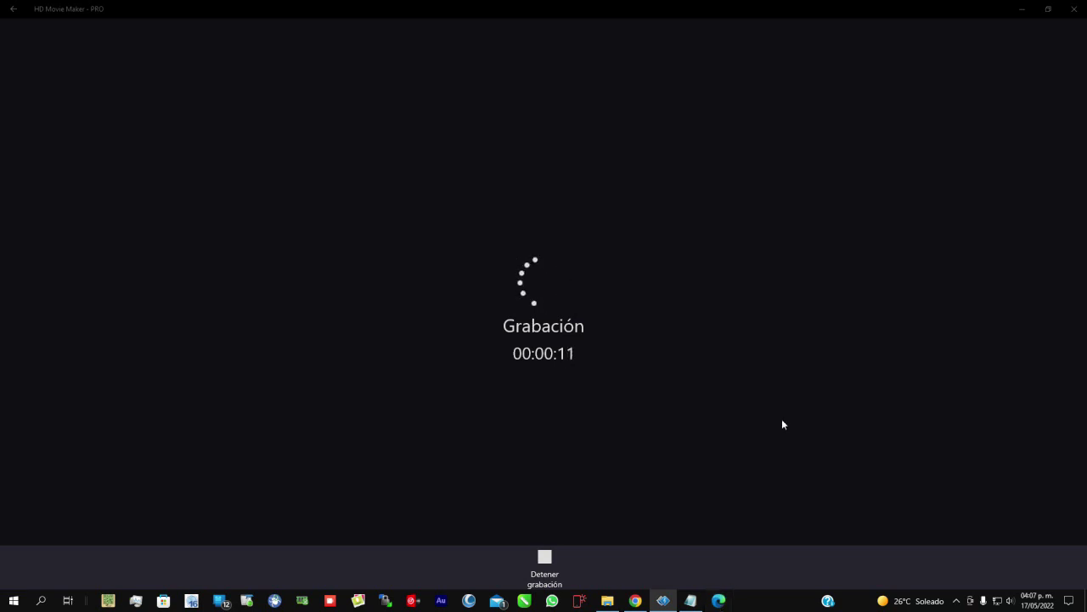
# Switch to the Edge browser, log in to the Abarrotes Lulú WordPress admin and open the list of all products
pyautogui.click(718, 600)
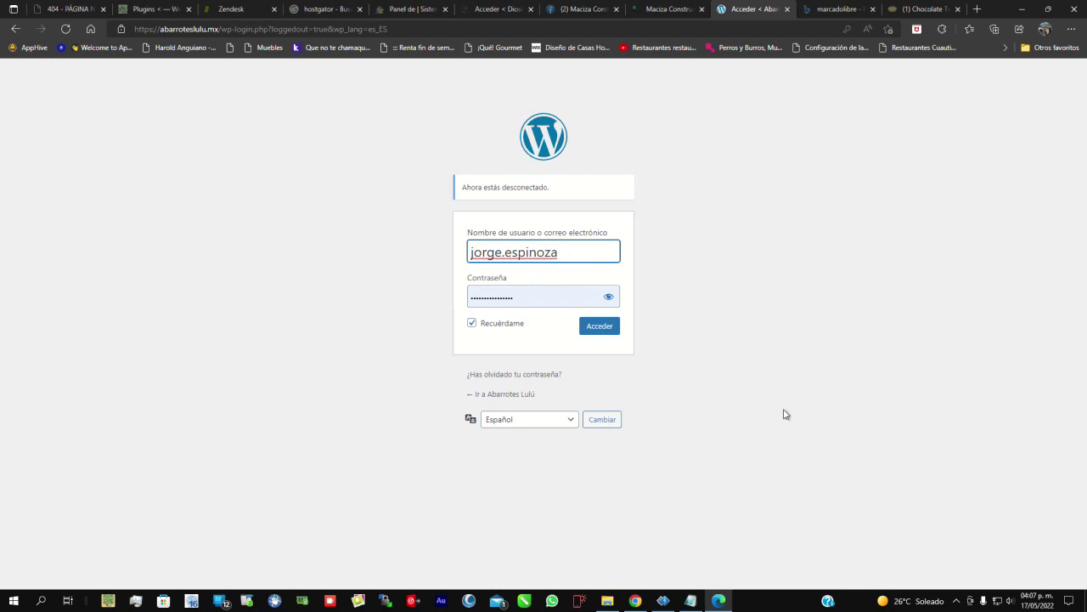
pyautogui.click(597, 328)
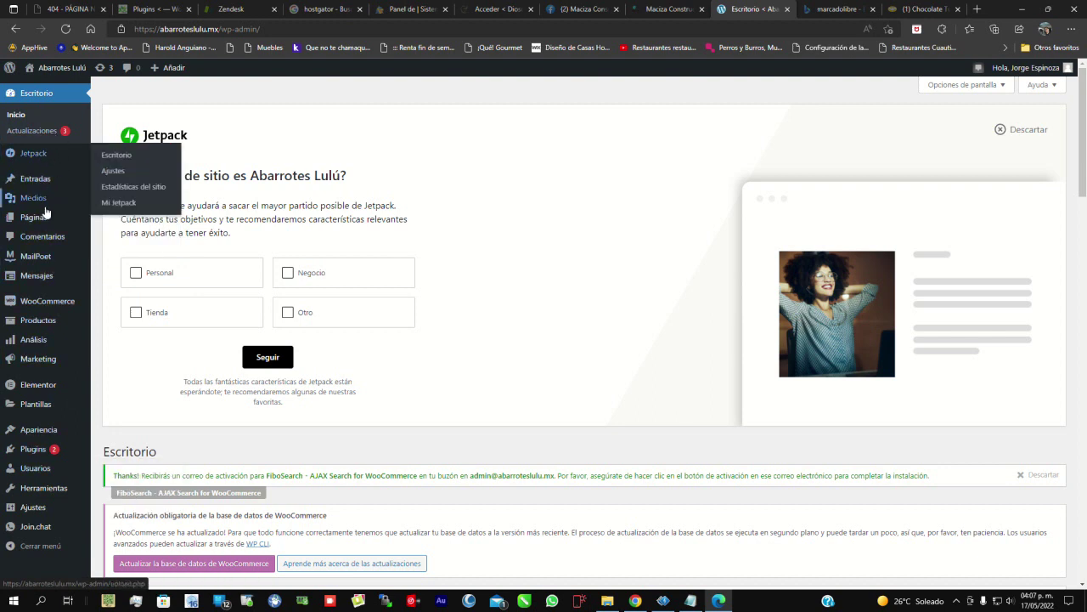
pyautogui.moveTo(43, 326)
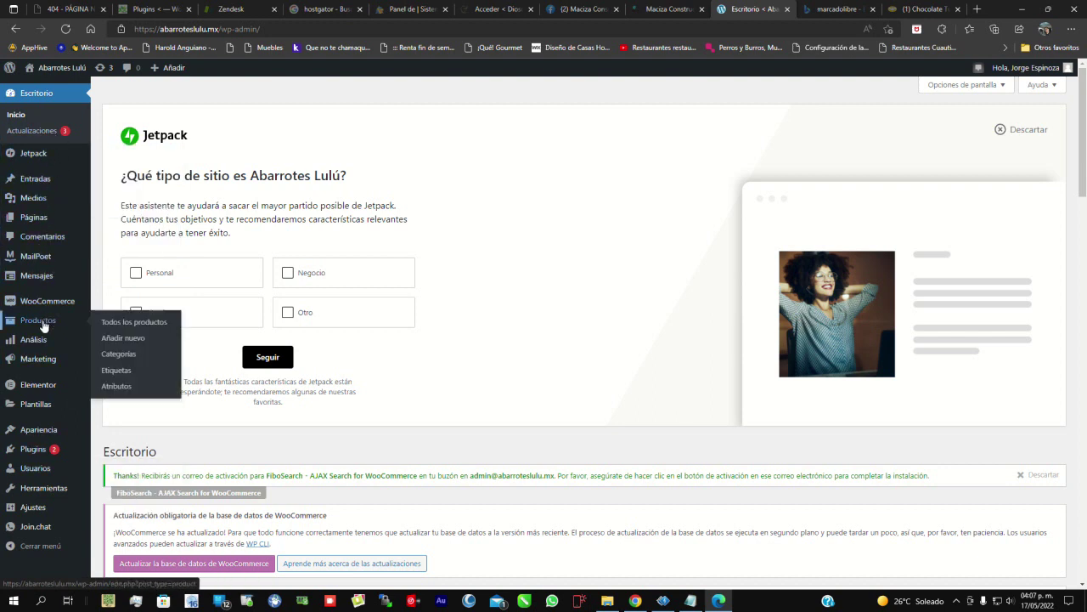
pyautogui.click(125, 327)
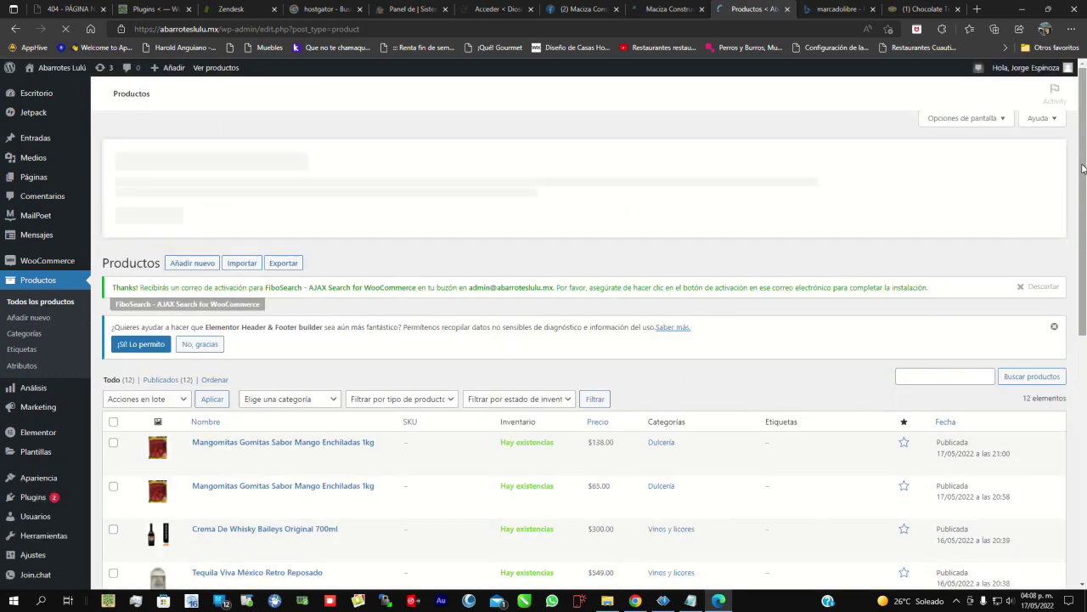
# Open the $138.00 product "Mangomitas Gomitas Sabor Mango Enchiladas 1kg" for editing
pyautogui.moveTo(1085, 203); pyautogui.dragTo(1085, 308)
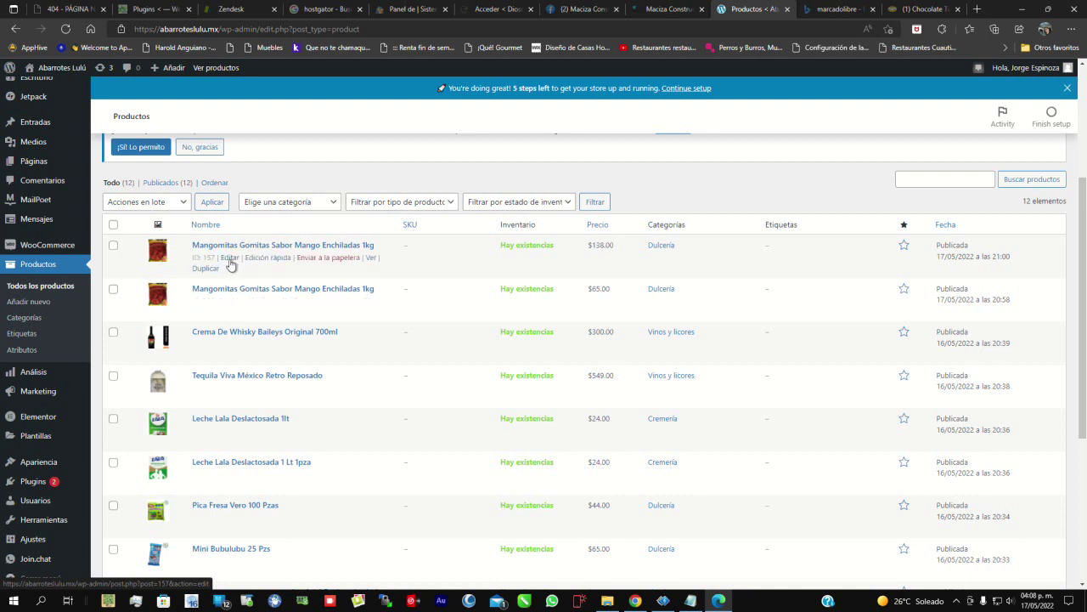
pyautogui.click(229, 259)
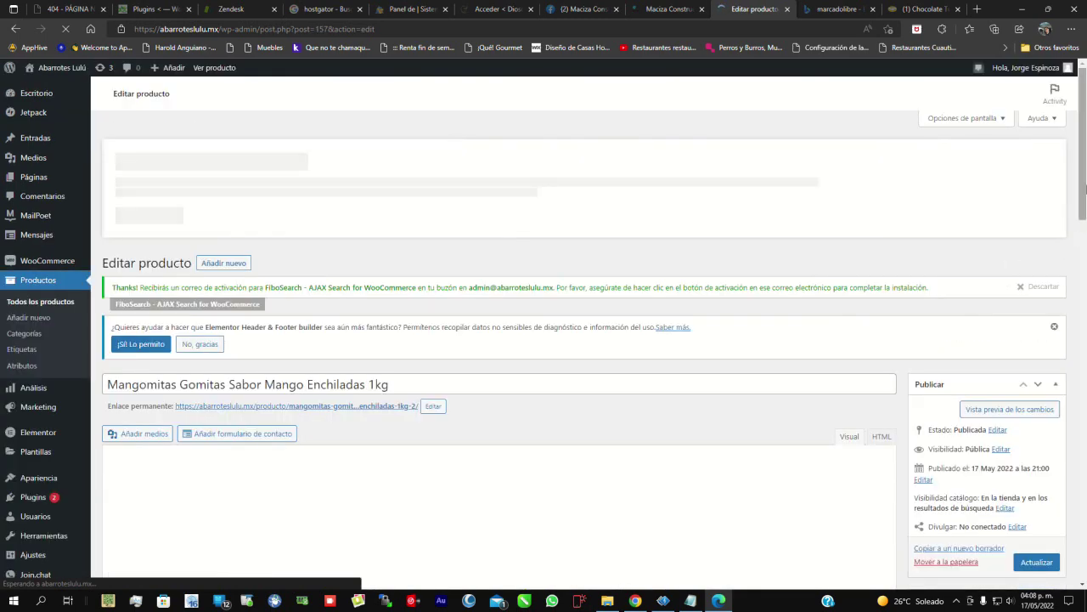
pyautogui.scroll(-1, 1083, 194)
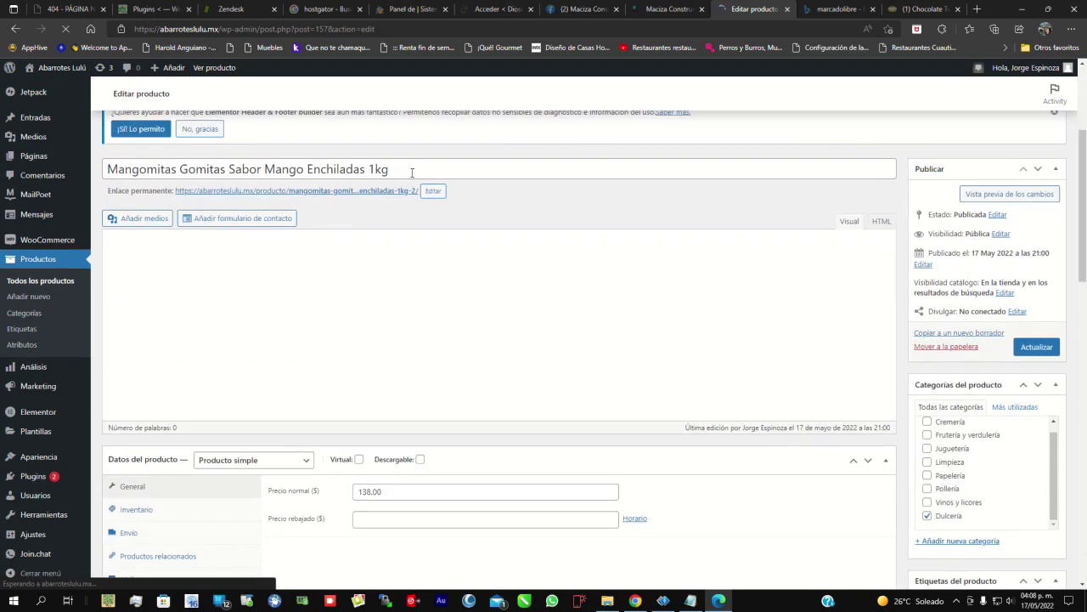
# Enter random sample text in the product's main description and delete it again
pyautogui.moveTo(413, 170); pyautogui.dragTo(88, 169)
pyautogui.click(155, 257)
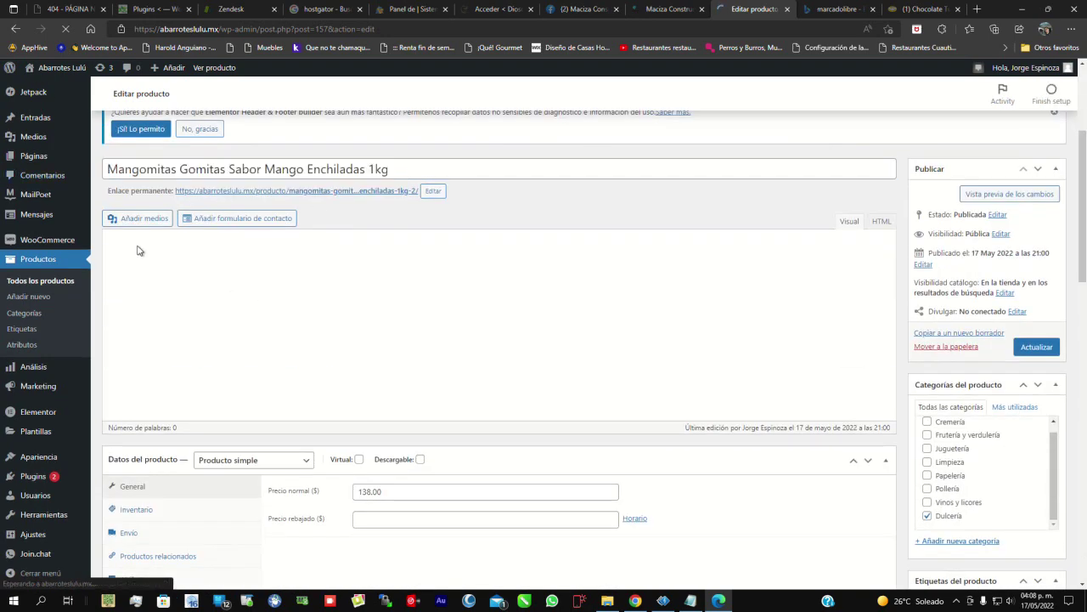
pyautogui.write('dfg')
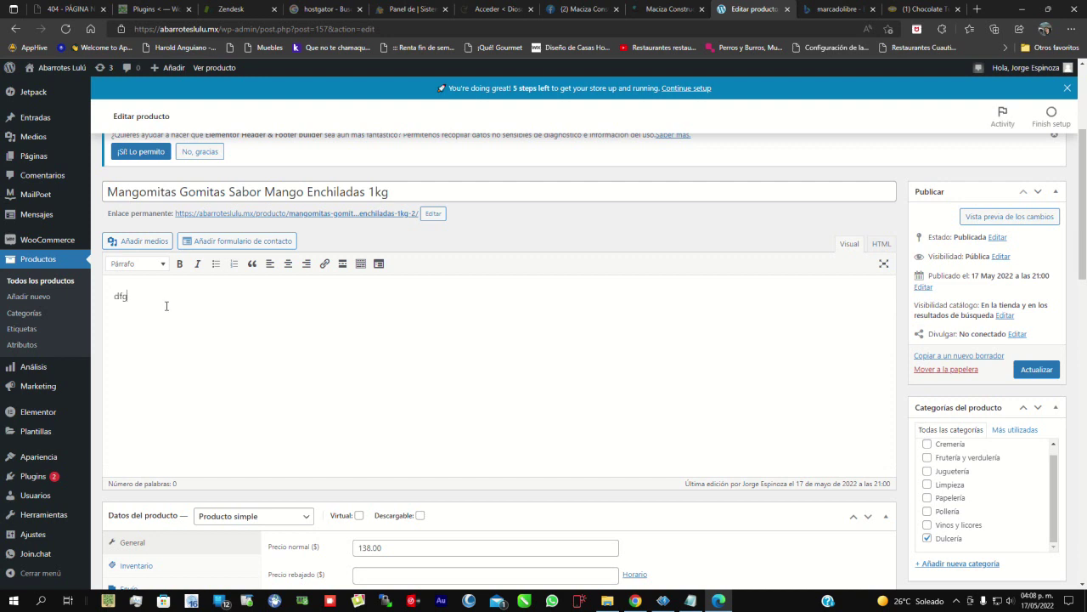
pyautogui.write('dfgdfgdfgdfggfgdfgdfgggdfgddsddfgdffdgdfg')
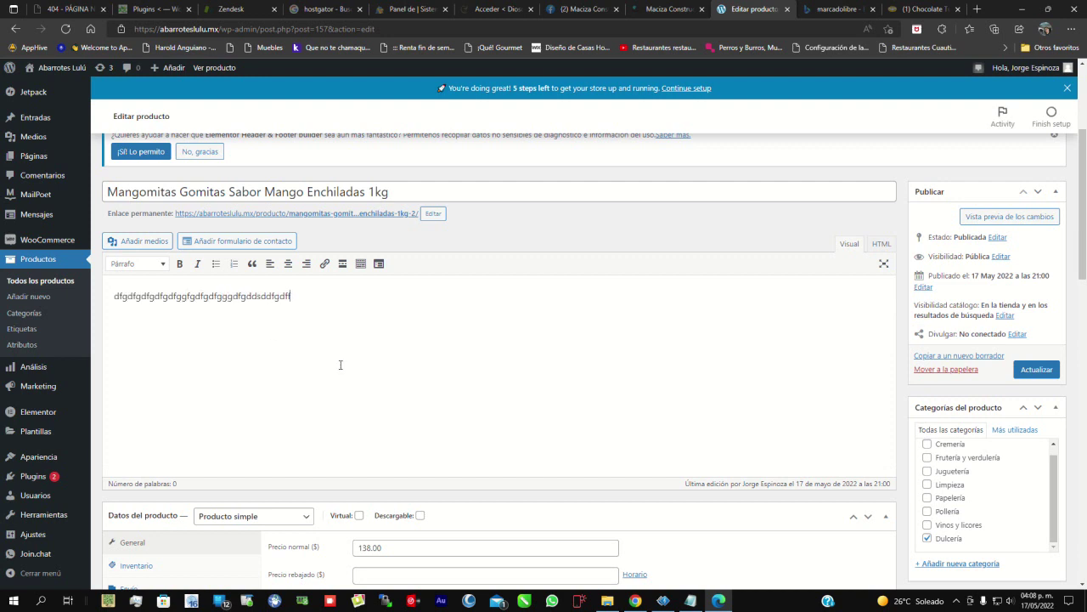
pyautogui.press('BackSpace')
pyautogui.press('BackSpace')
pyautogui.press('BackSpace')
pyautogui.press('BackSpace')
pyautogui.press('BackSpace')
pyautogui.press('BackSpace')
pyautogui.press('BackSpace')
pyautogui.press('BackSpace')
pyautogui.press('BackSpace')
pyautogui.press('BackSpace')
pyautogui.press('BackSpace')
pyautogui.press('BackSpace')
pyautogui.press('BackSpace')
pyautogui.press('BackSpace')
pyautogui.press('BackSpace')
pyautogui.press('BackSpace')
pyautogui.press('BackSpace')
pyautogui.press('BackSpace')
pyautogui.press('BackSpace')
pyautogui.press('BackSpace')
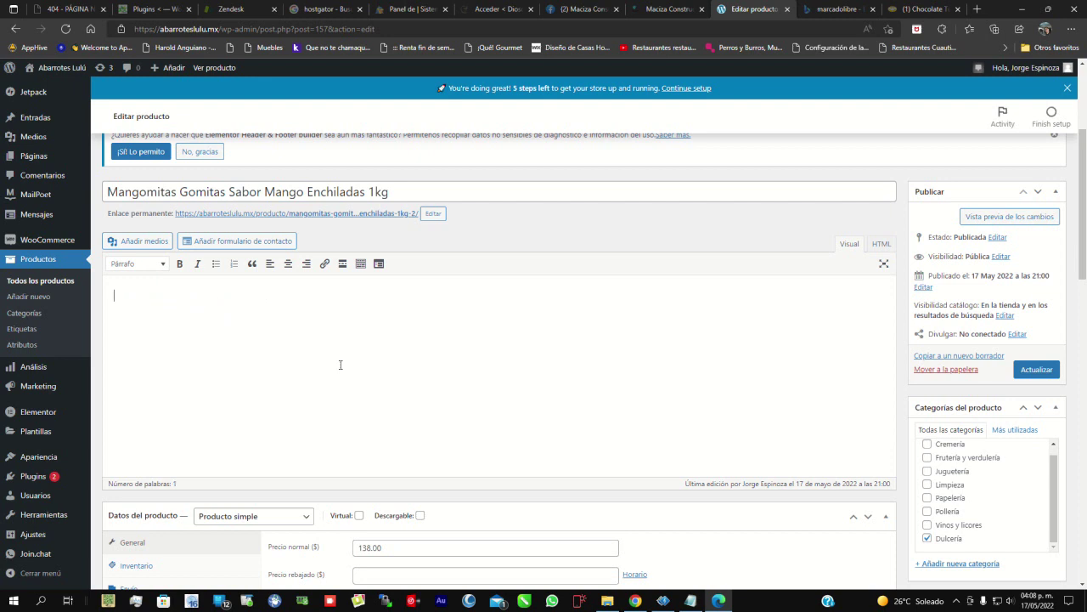
pyautogui.write('fgdgdfgfgdfggddfgf')
pyautogui.press('BackSpace')
pyautogui.press('BackSpace')
pyautogui.press('BackSpace')
pyautogui.press('BackSpace')
pyautogui.press('BackSpace')
pyautogui.press('BackSpace')
pyautogui.press('BackSpace')
pyautogui.press('BackSpace')
pyautogui.press('BackSpace')
pyautogui.press('BackSpace')
pyautogui.press('BackSpace')
pyautogui.press('BackSpace')
pyautogui.press('BackSpace')
pyautogui.press('BackSpace')
pyautogui.press('BackSpace')
# Examine the regular price field in the product data
pyautogui.scroll(-1, 340, 391)
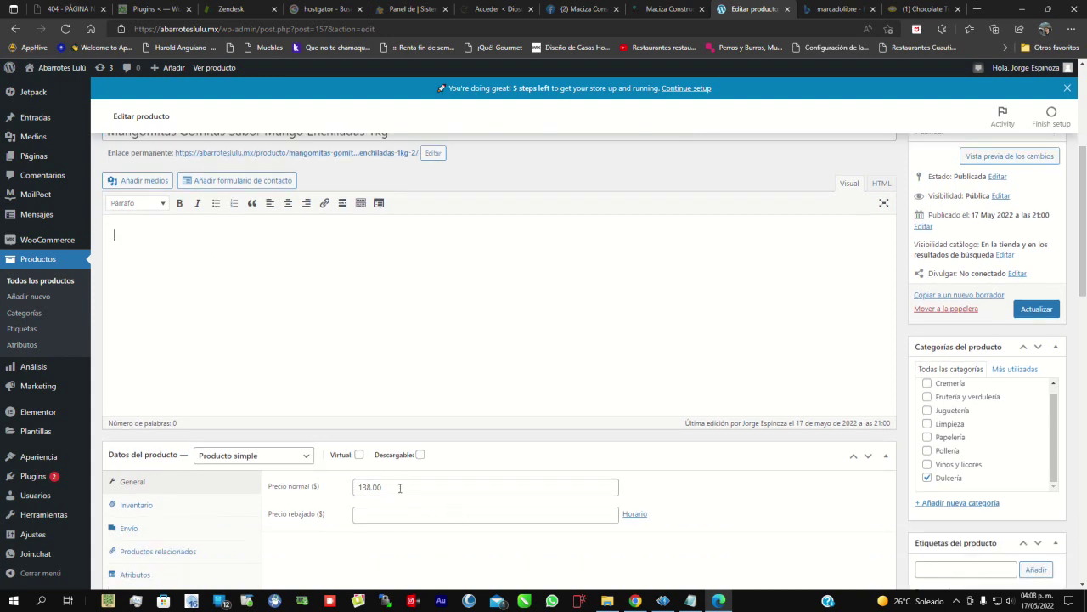
pyautogui.doubleClick(399, 488)
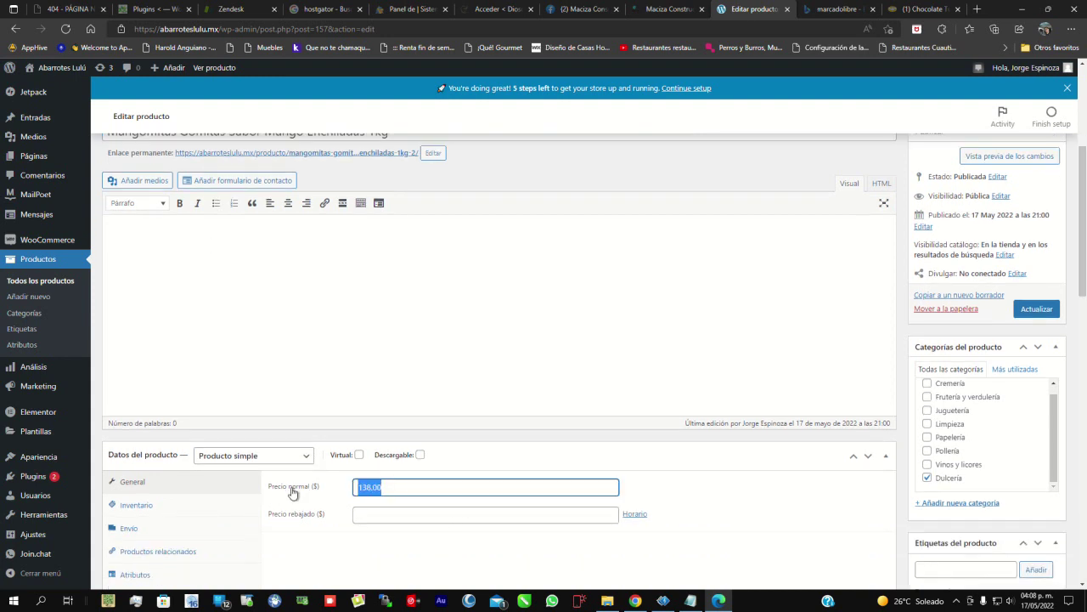
pyautogui.click(394, 487)
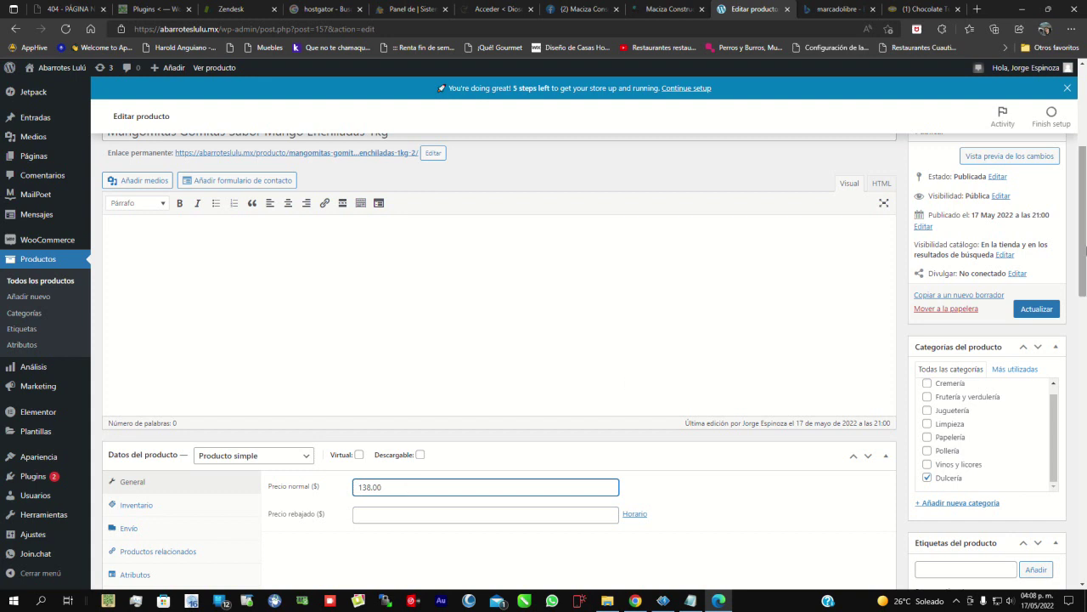
# Assign the categories Cremería, Frutería y verdulería and Juguetería to the product, and remove them again
pyautogui.moveTo(1084, 257)
pyautogui.mouseDown()
pyautogui.moveTo(1084, 268)
pyautogui.moveTo(1085, 238)
pyautogui.mouseUp()
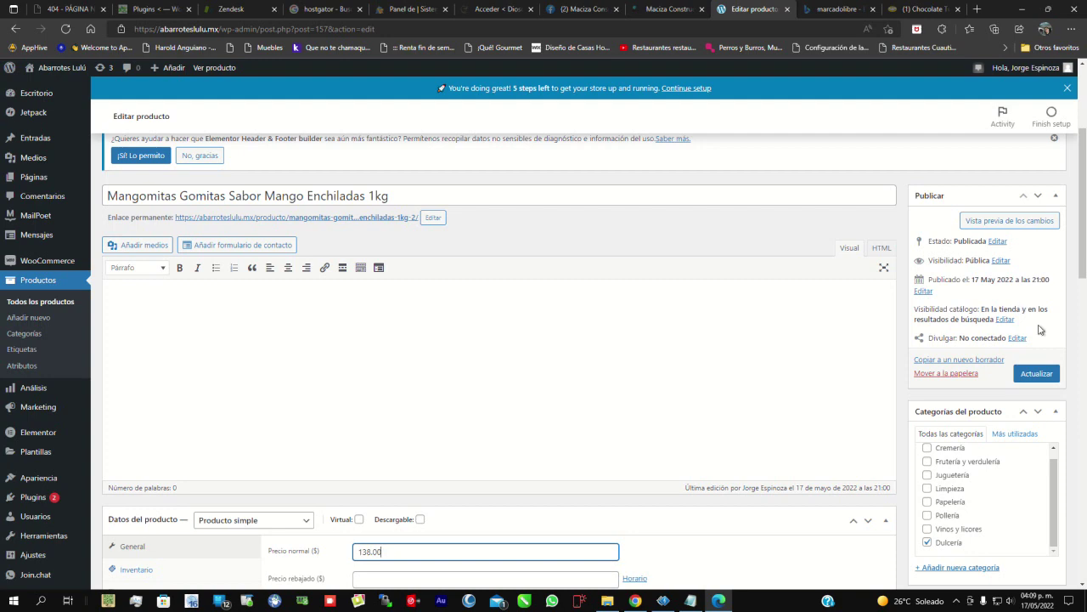
pyautogui.moveTo(1081, 239); pyautogui.dragTo(1081, 285)
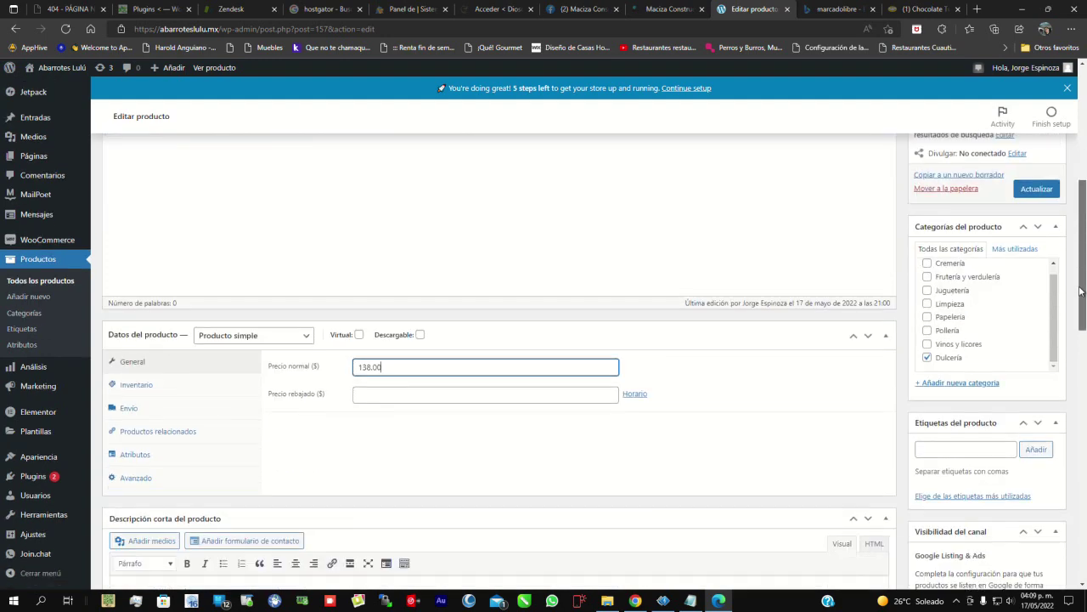
pyautogui.click(927, 263)
pyautogui.click(927, 277)
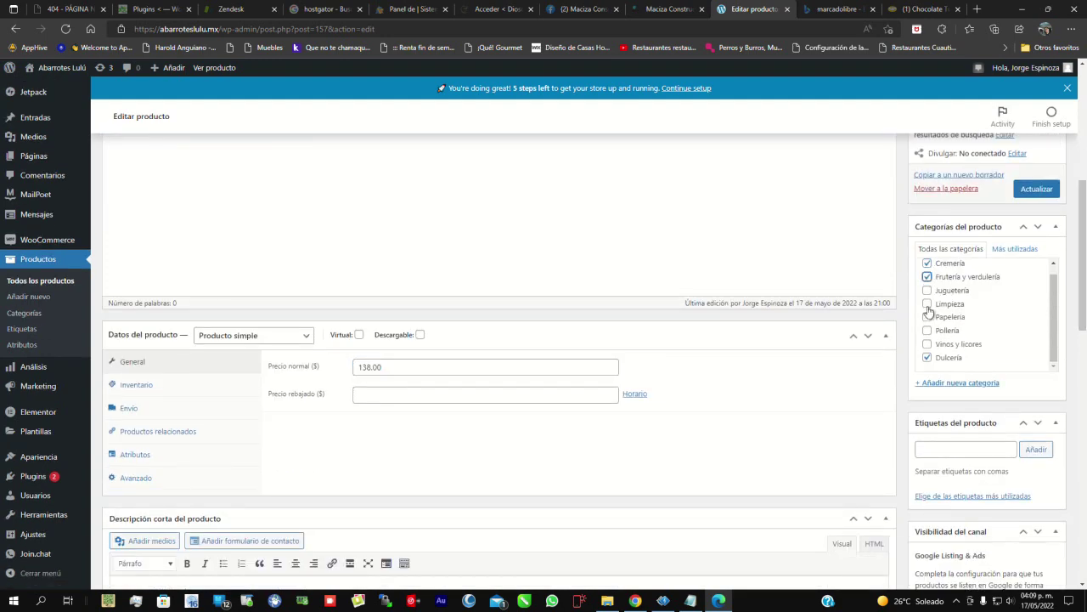
pyautogui.click(927, 290)
pyautogui.click(927, 264)
pyautogui.click(927, 277)
pyautogui.click(927, 291)
pyautogui.moveTo(1084, 286)
pyautogui.mouseDown()
pyautogui.moveTo(1084, 265)
pyautogui.moveTo(1084, 288)
pyautogui.mouseUp()
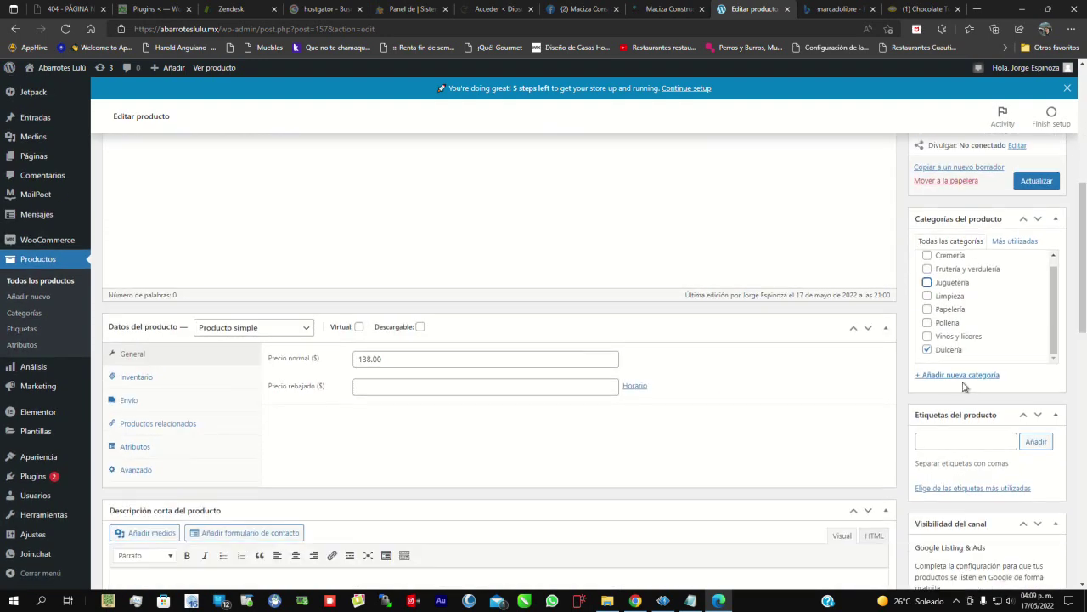
pyautogui.click(927, 351)
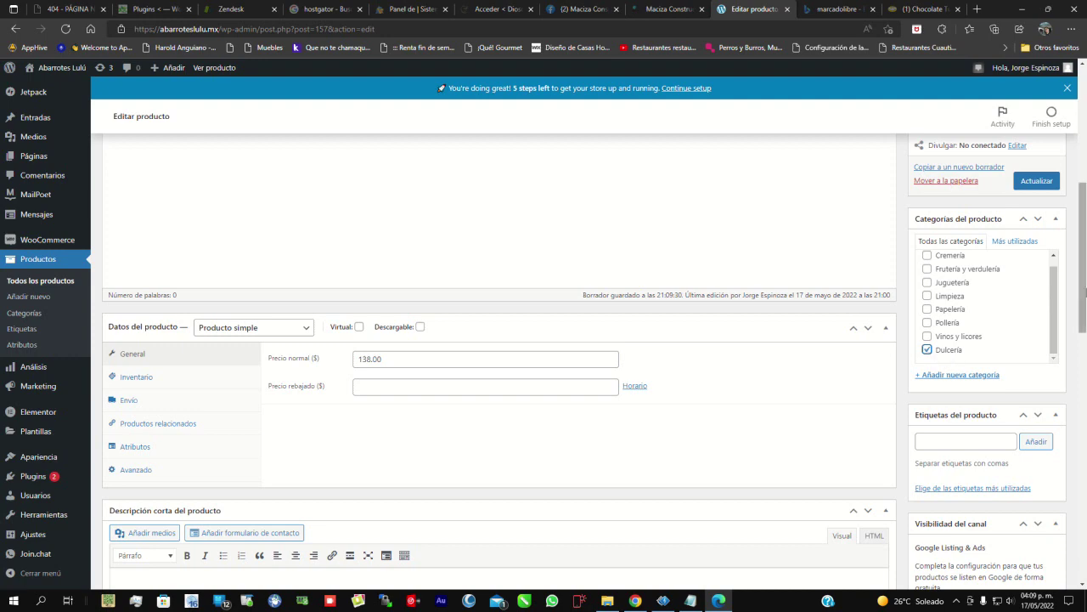
# Examine the product image and the option for adding images to the product gallery
pyautogui.moveTo(1083, 299); pyautogui.dragTo(1083, 535)
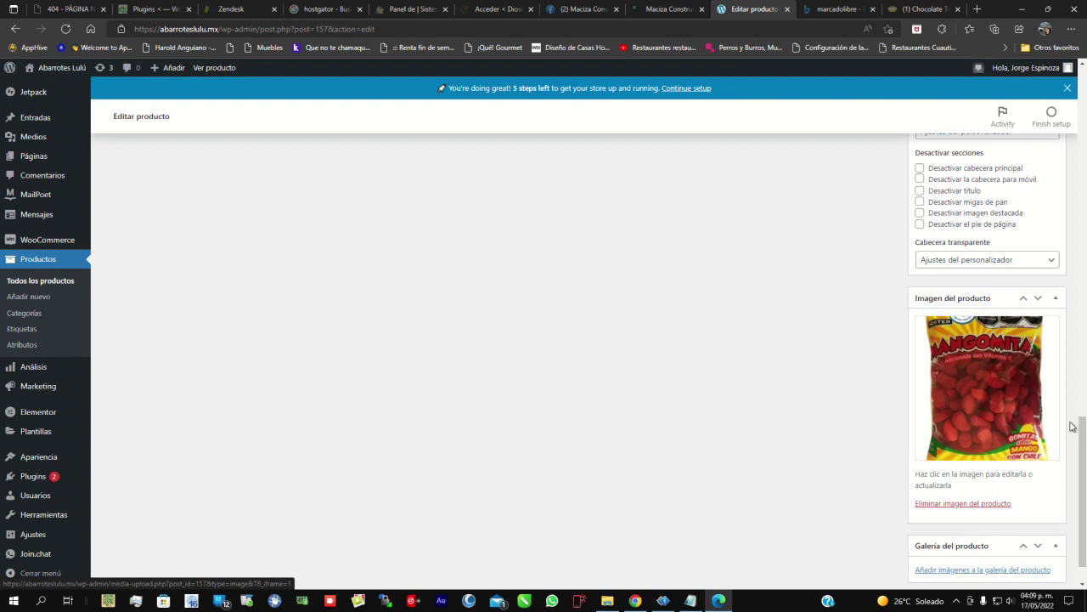
pyautogui.moveTo(1084, 440); pyautogui.dragTo(1083, 452)
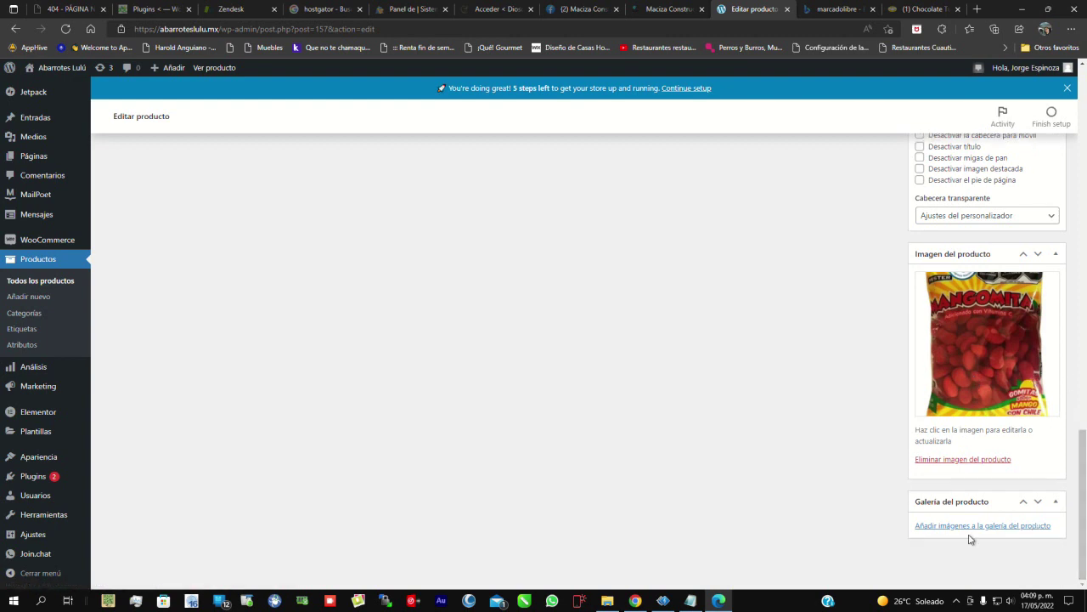
pyautogui.moveTo(1053, 527); pyautogui.dragTo(909, 533)
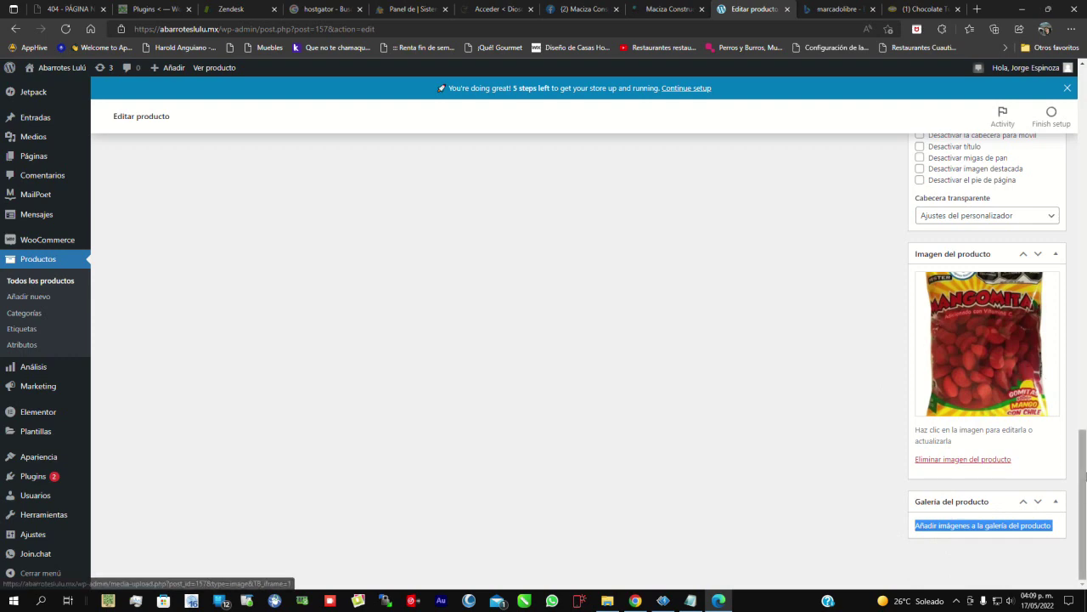
pyautogui.moveTo(1085, 461); pyautogui.dragTo(1085, 438)
pyautogui.scroll(15, 694, 361)
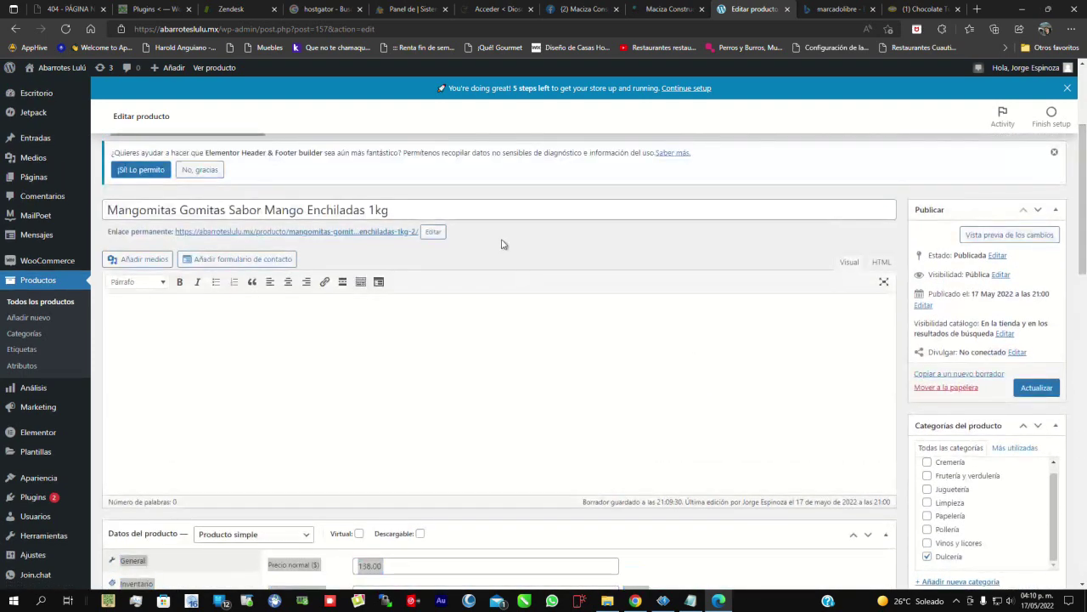
# Rename the product "Mangomitas Gomitas Sabor Mango Enchiladas 2 kg" and update it
pyautogui.click(416, 211)
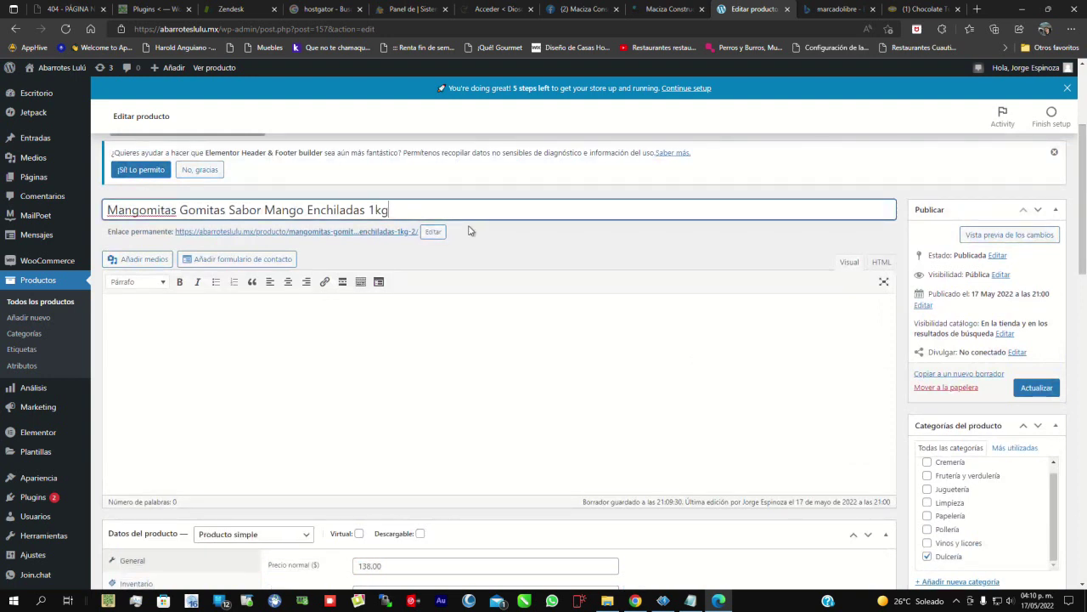
pyautogui.press('BackSpace')
pyautogui.press('BackSpace')
pyautogui.write('2 kg')
pyautogui.click(1030, 391)
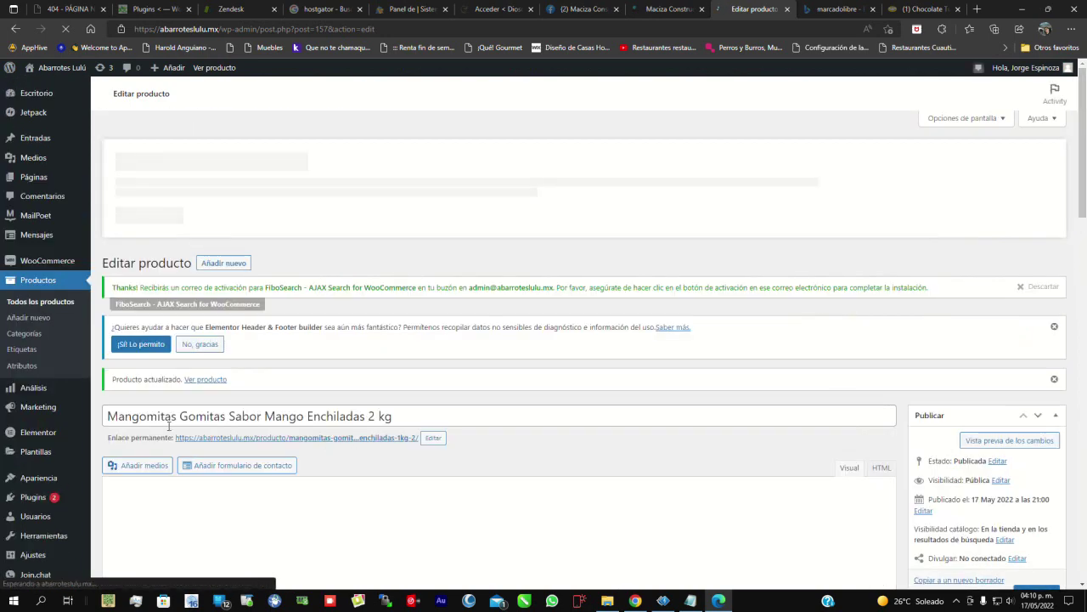
# Open the product's permalink in a new browser tab and switch to that tab
pyautogui.moveTo(135, 438); pyautogui.dragTo(419, 449)
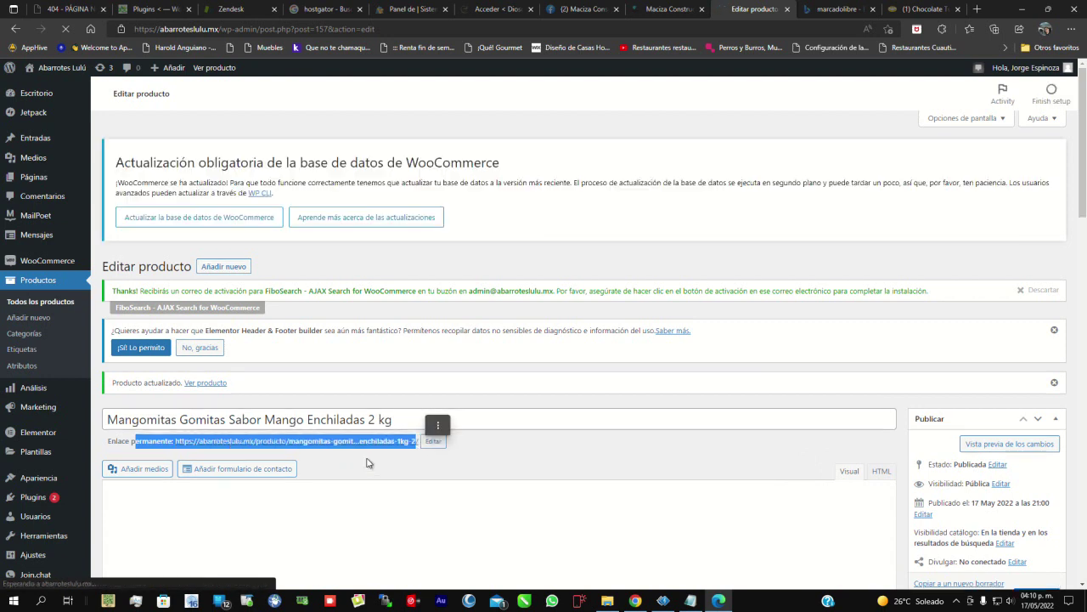
pyautogui.click(368, 463)
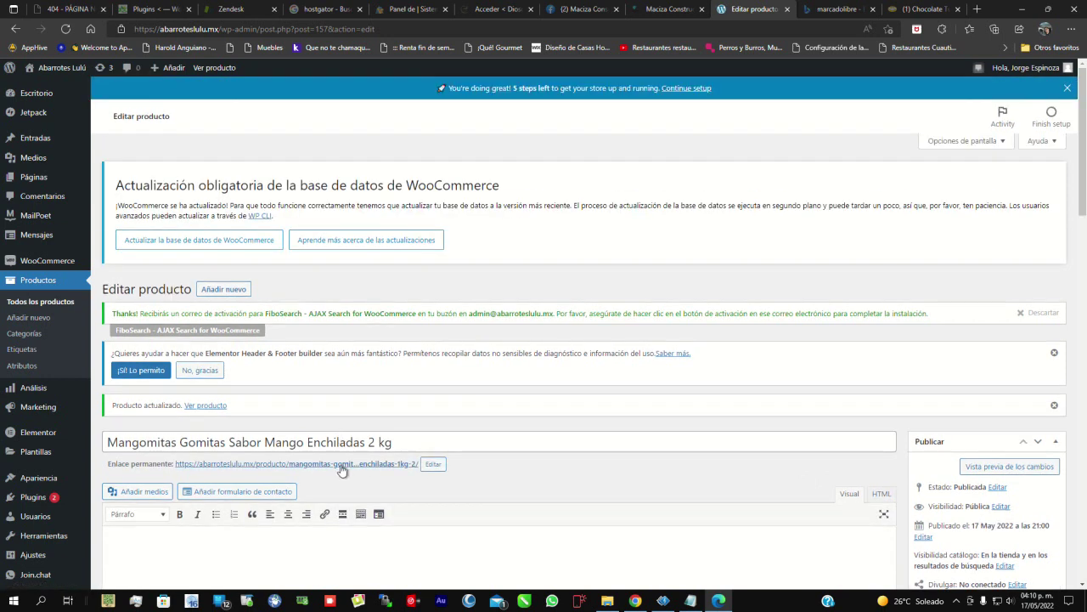
pyautogui.rightClick(340, 466)
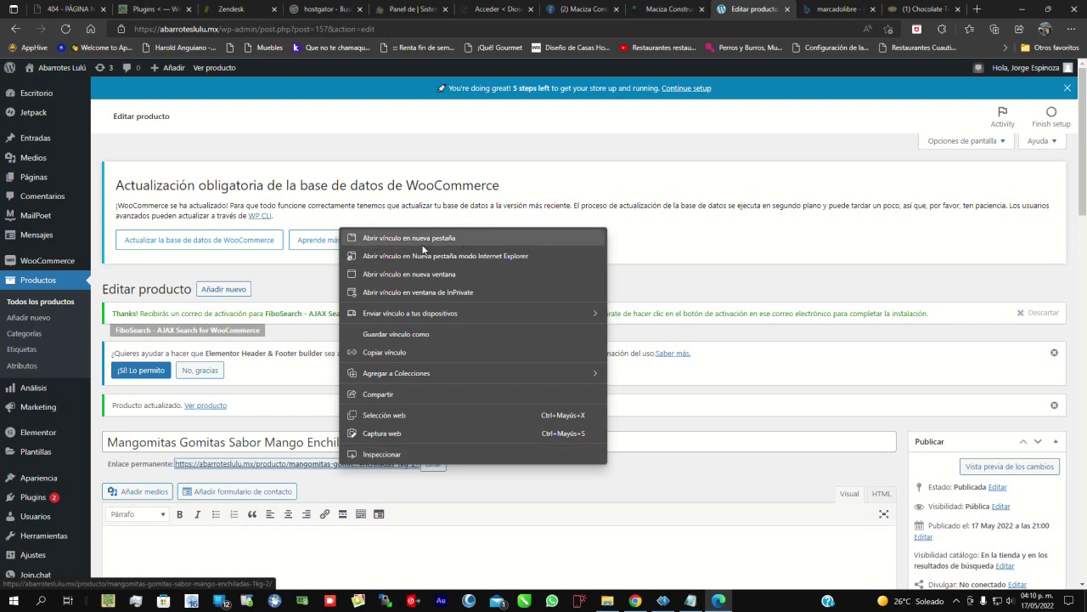
pyautogui.click(379, 245)
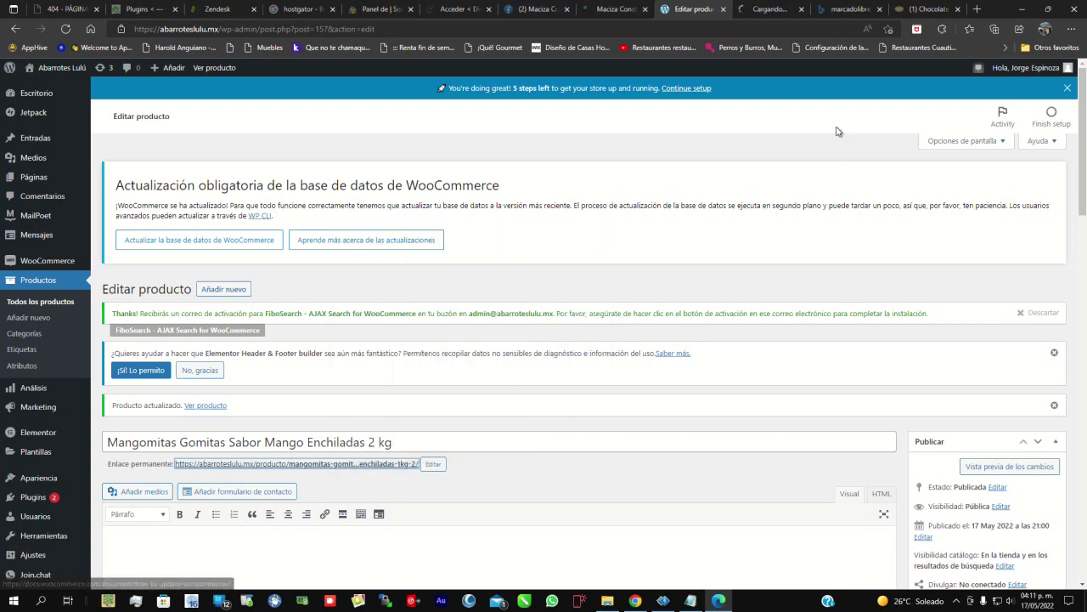
pyautogui.click(765, 9)
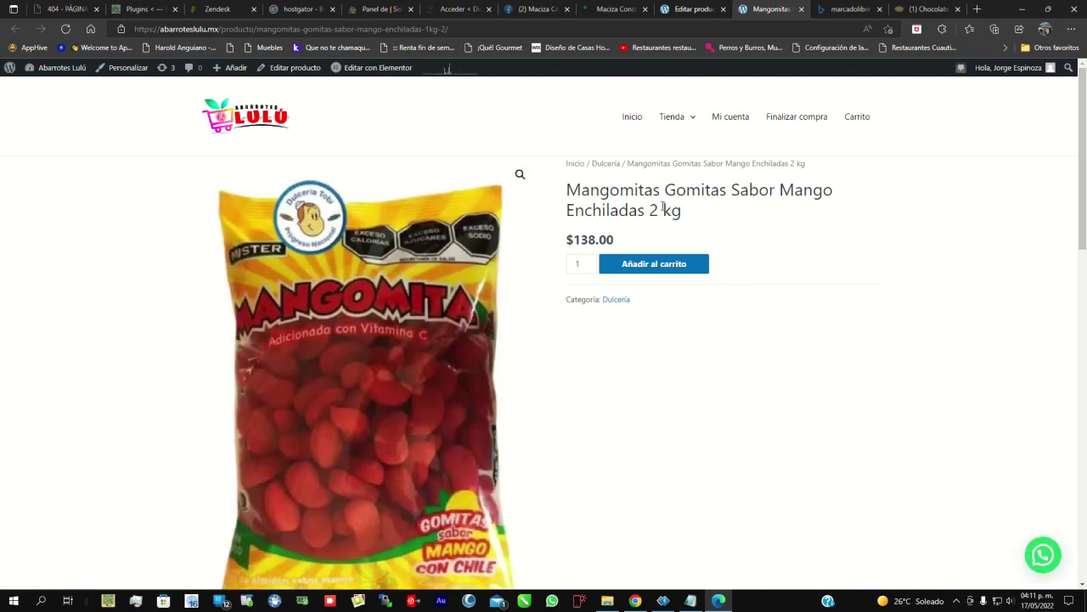
# Check the weight in the product title and the image on the store page, and close that page
pyautogui.moveTo(650, 214)
pyautogui.mouseDown()
pyautogui.moveTo(696, 216)
pyautogui.moveTo(655, 215)
pyautogui.mouseUp()
pyautogui.click(654, 213)
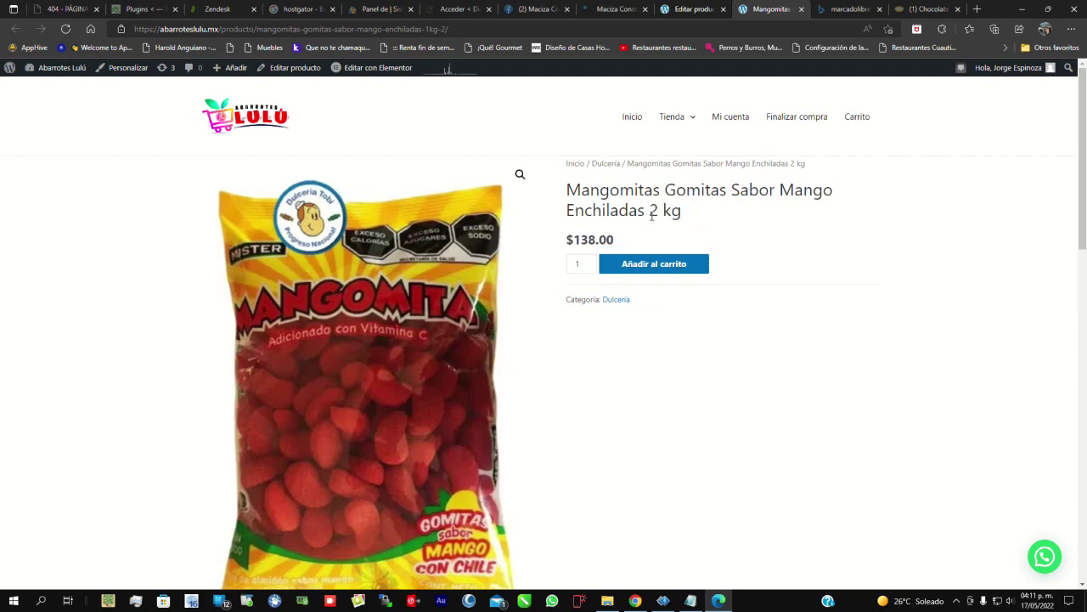
pyautogui.doubleClick(652, 214)
pyautogui.scroll(-2, 1085, 228)
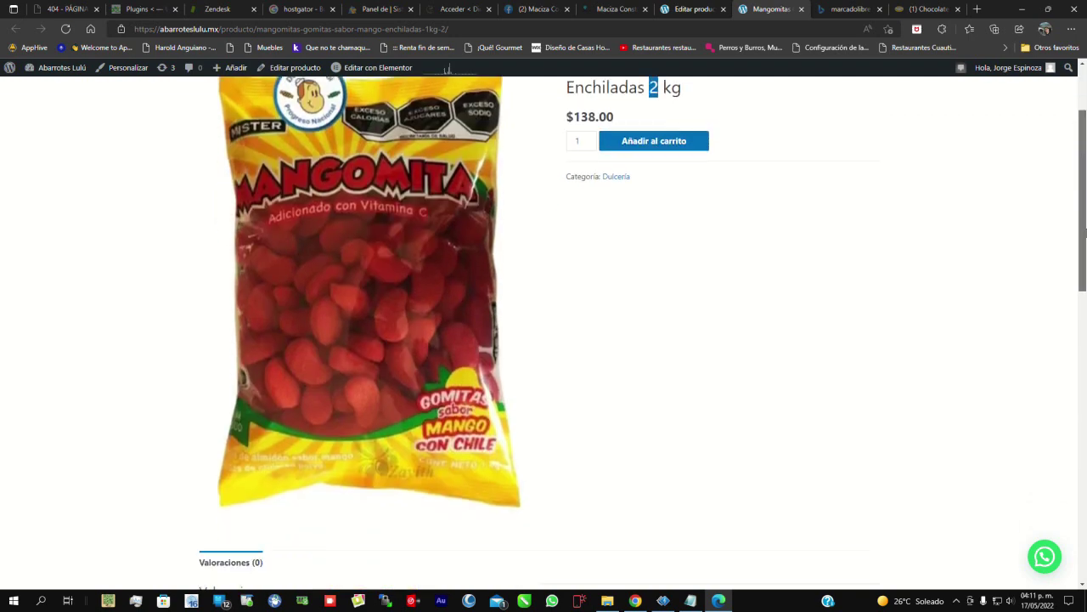
pyautogui.moveTo(1085, 228); pyautogui.dragTo(1084, 186)
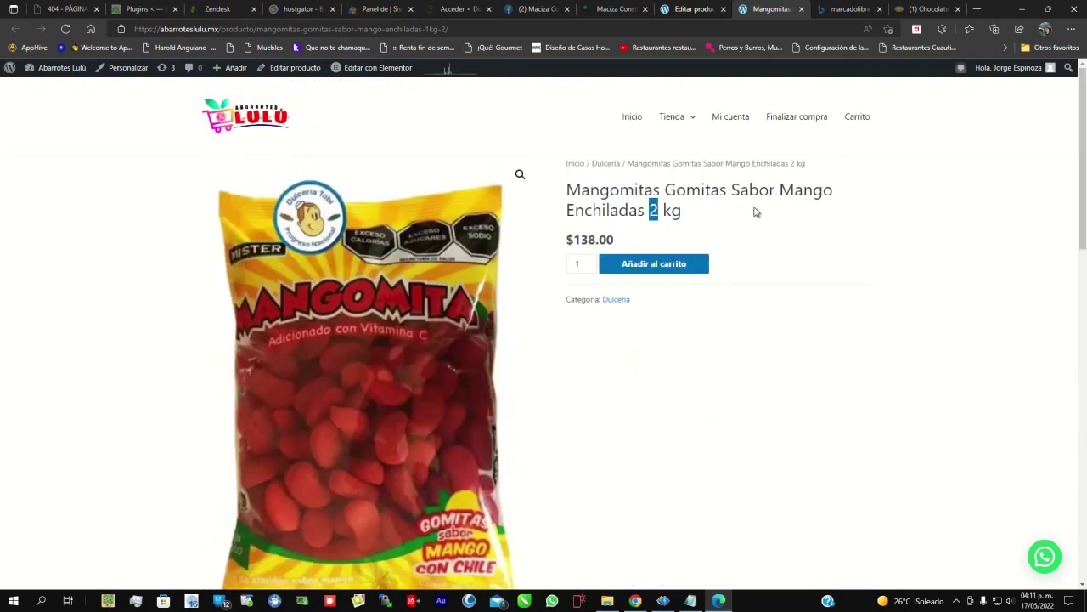
pyautogui.click(801, 8)
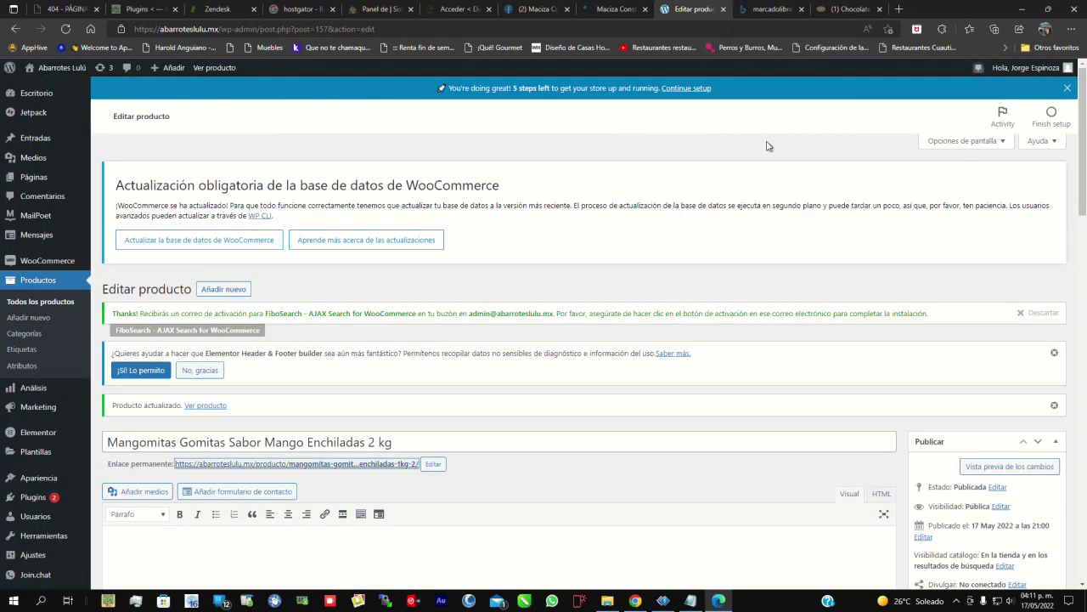
pyautogui.scroll(-3, 1084, 181)
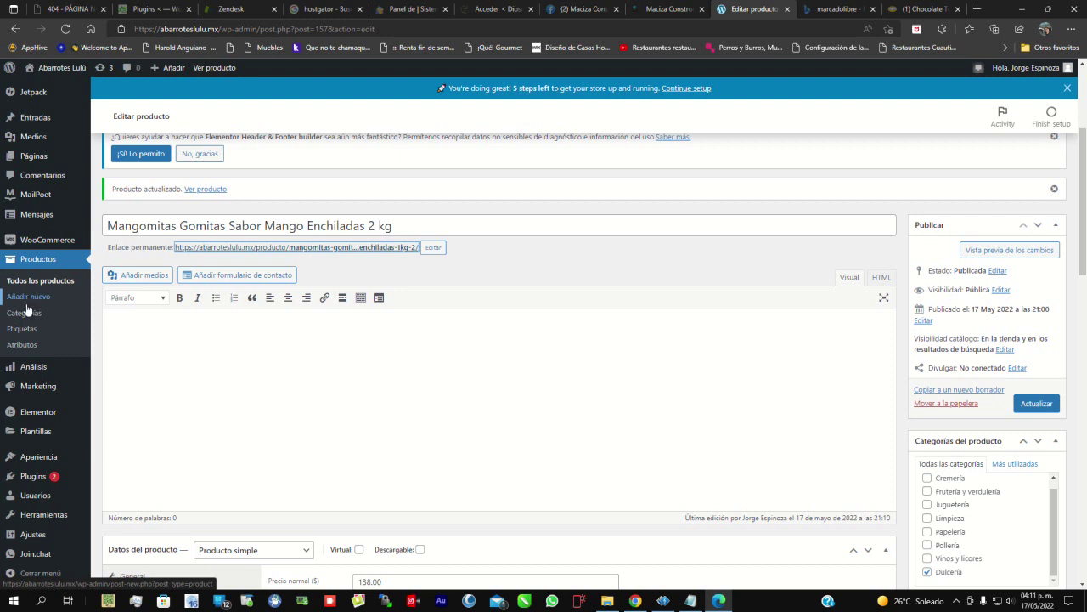
# Start a new product and name it "Mangomitas Gomitas Sabor Mango Enchiladas 1kg", copying the name from the Productos notes file
pyautogui.moveTo(26, 364)
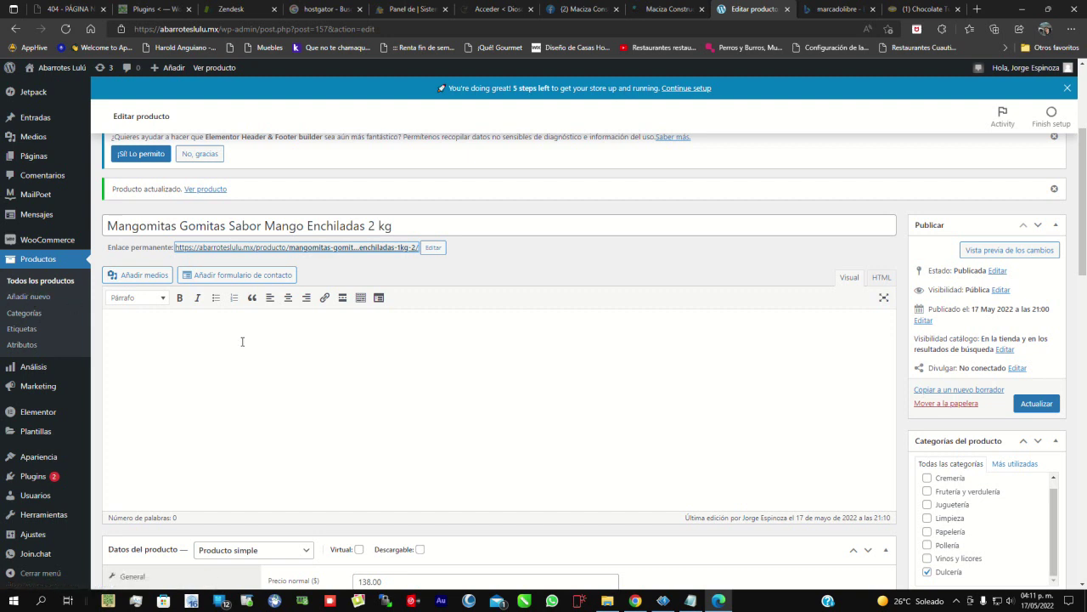
pyautogui.click(19, 299)
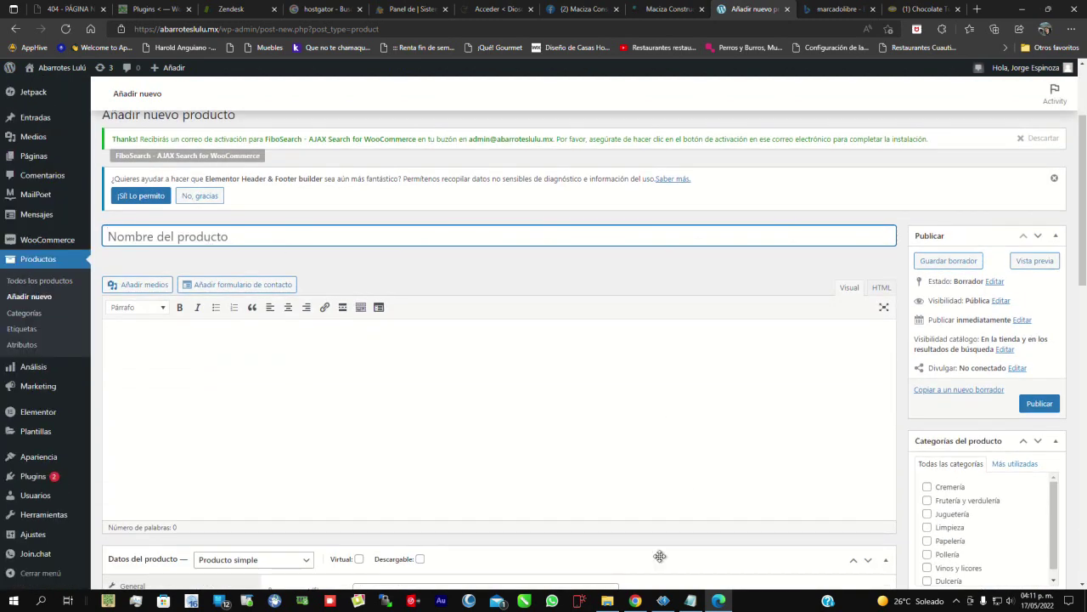
pyautogui.click(690, 601)
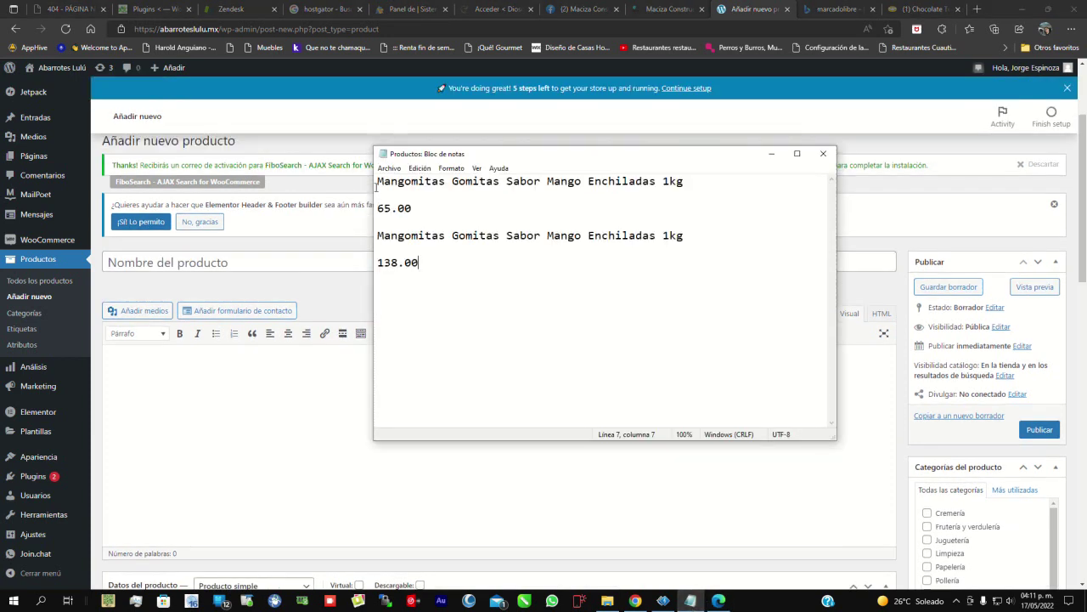
pyautogui.moveTo(377, 185); pyautogui.dragTo(709, 191)
pyautogui.hotkey('ctrl', 'c')
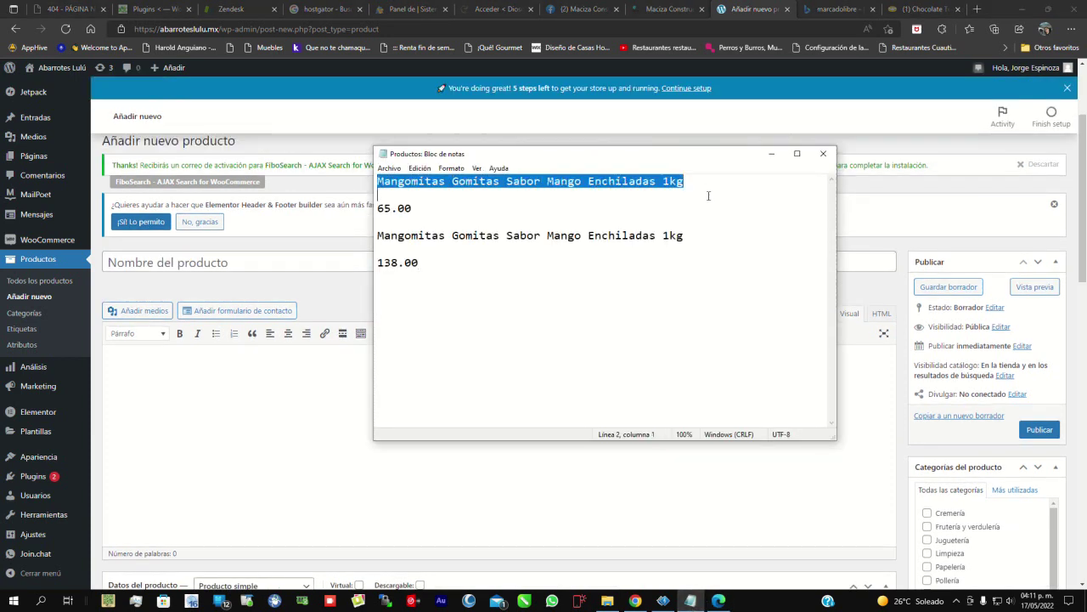
pyautogui.click(249, 262)
pyautogui.hotkey('ctrl', 'v')
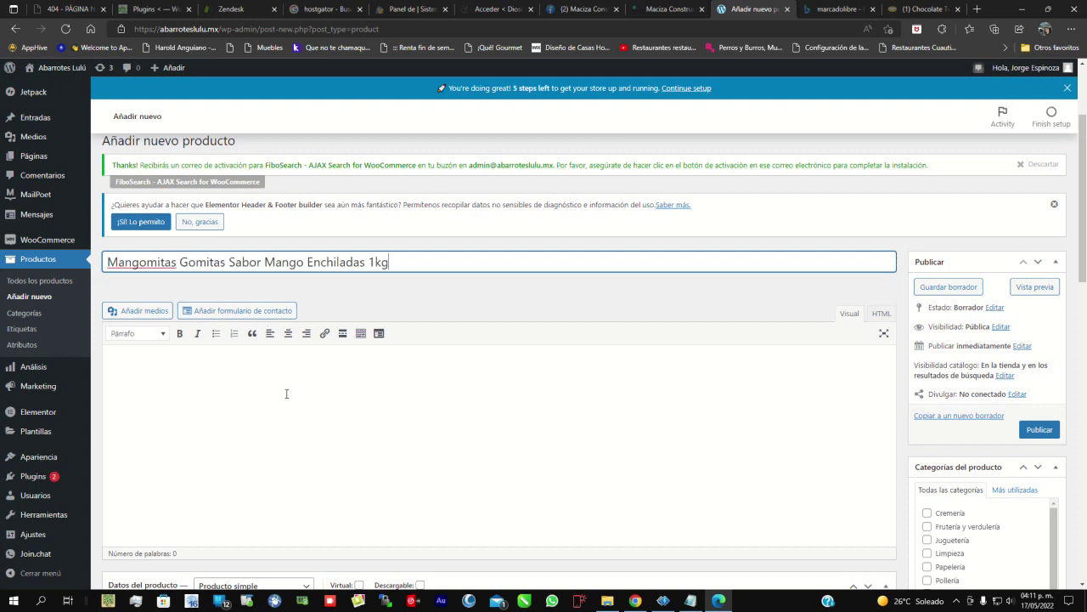
pyautogui.click(286, 391)
pyautogui.write('ghgfghdfhfghgfhgfh')
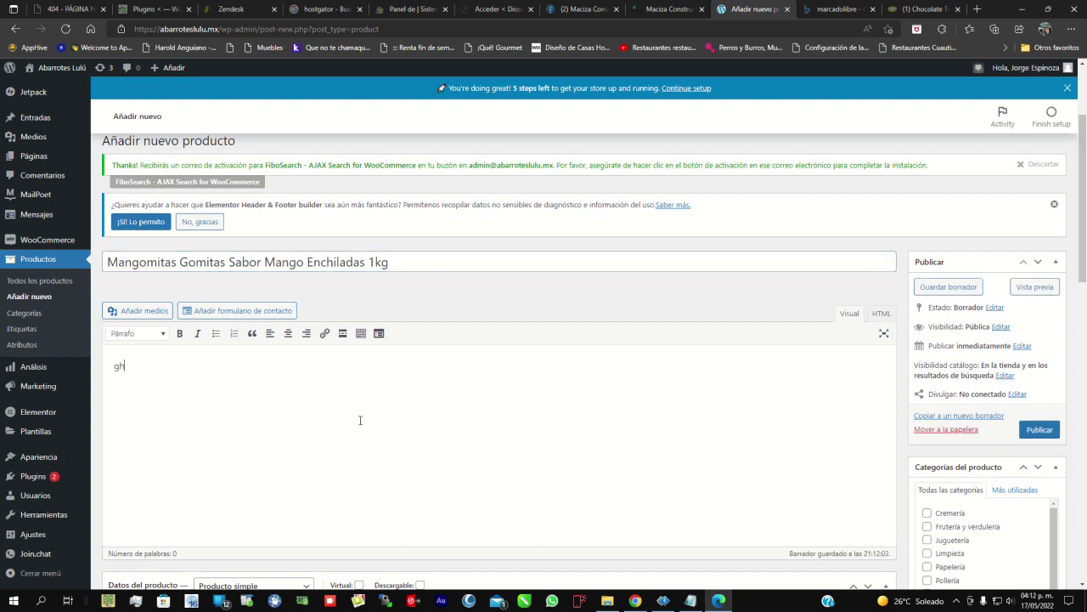
pyautogui.press('BackSpace')
pyautogui.press('BackSpace')
pyautogui.press('BackSpace')
pyautogui.press('BackSpace')
pyautogui.press('BackSpace')
pyautogui.press('BackSpace')
pyautogui.press('BackSpace')
pyautogui.press('BackSpace')
pyautogui.press('BackSpace')
pyautogui.press('BackSpace')
pyautogui.press('BackSpace')
pyautogui.press('BackSpace')
pyautogui.press('BackSpace')
pyautogui.press('BackSpace')
pyautogui.press('BackSpace')
pyautogui.press('BackSpace')
pyautogui.press('BackSpace')
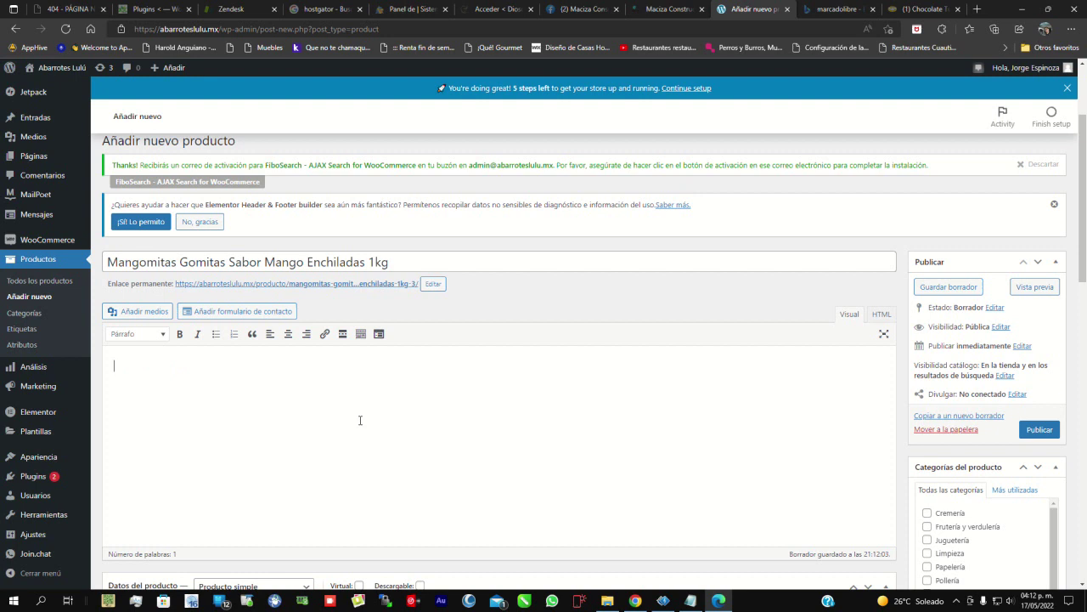
# Add the bullet point "Tamaño grande" to the product description and set the regular price to 180.00
pyautogui.write('*')
pyautogui.scroll(-1, 831, 312)
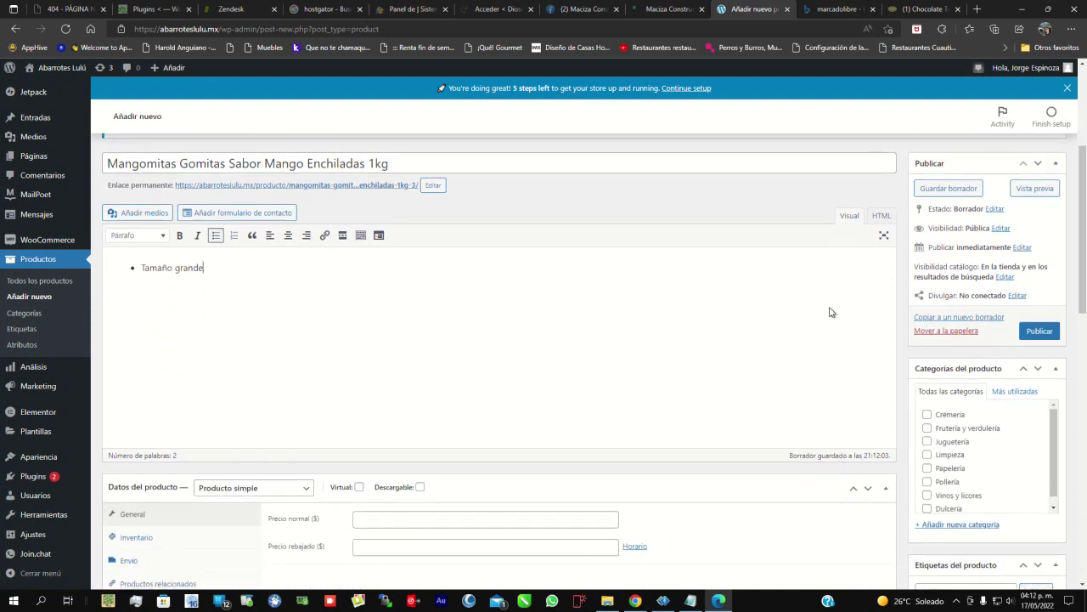
pyautogui.click(364, 522)
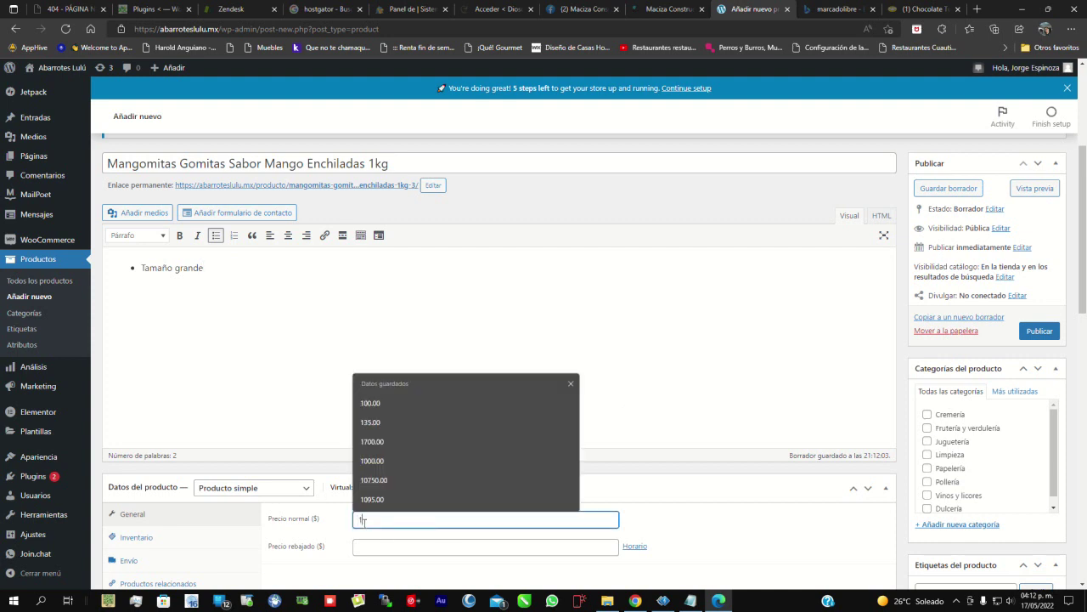
pyautogui.write('100')
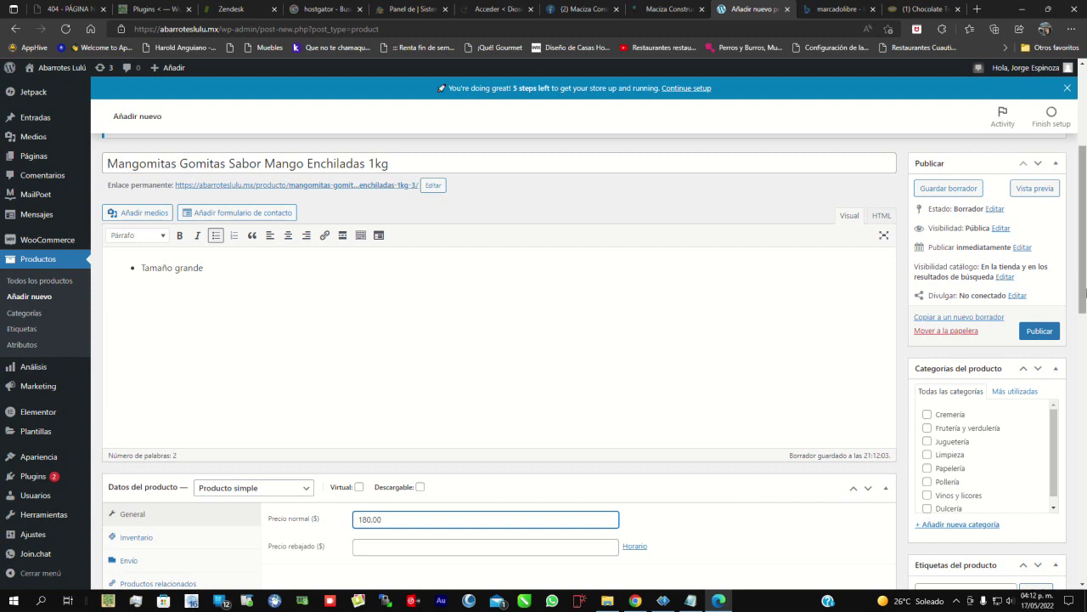
# Assign the product to the Dulcería category
pyautogui.scroll(-1, 1083, 289)
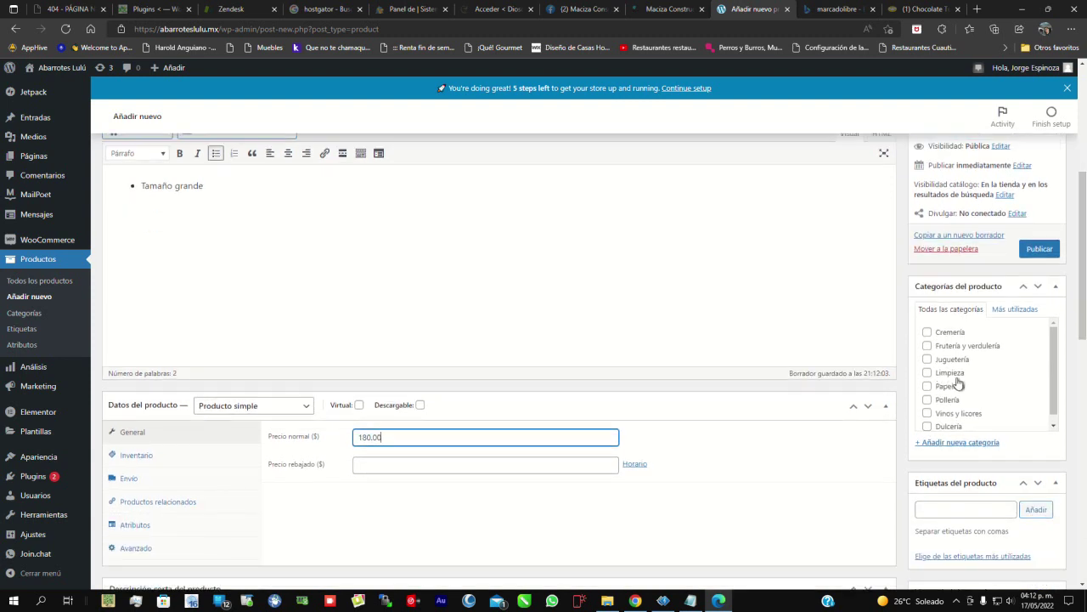
pyautogui.click(927, 427)
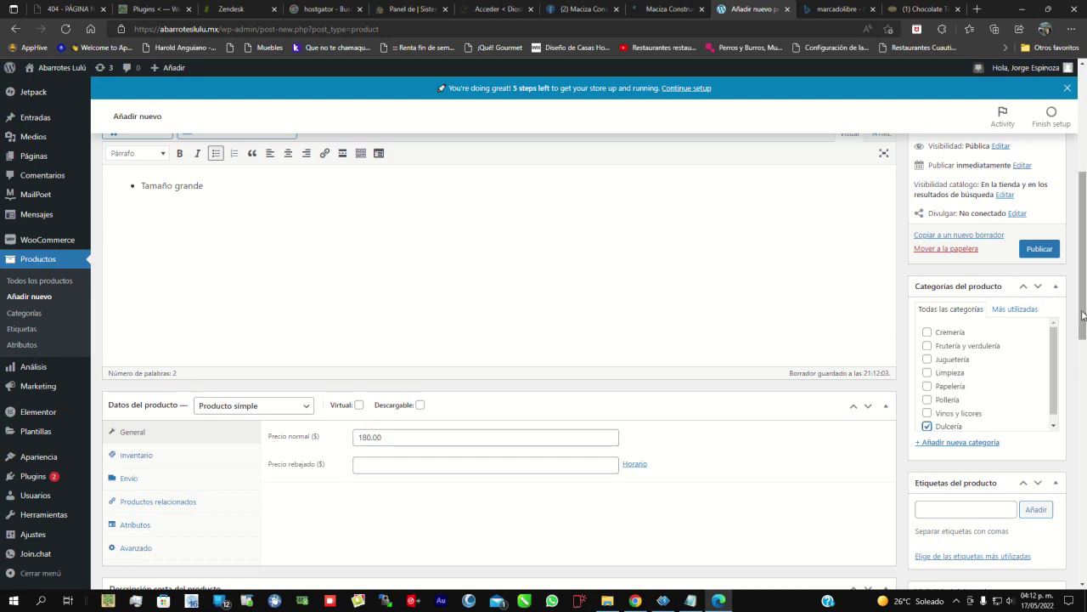
pyautogui.scroll(-5, 1083, 316)
pyautogui.scroll(-4, 1084, 460)
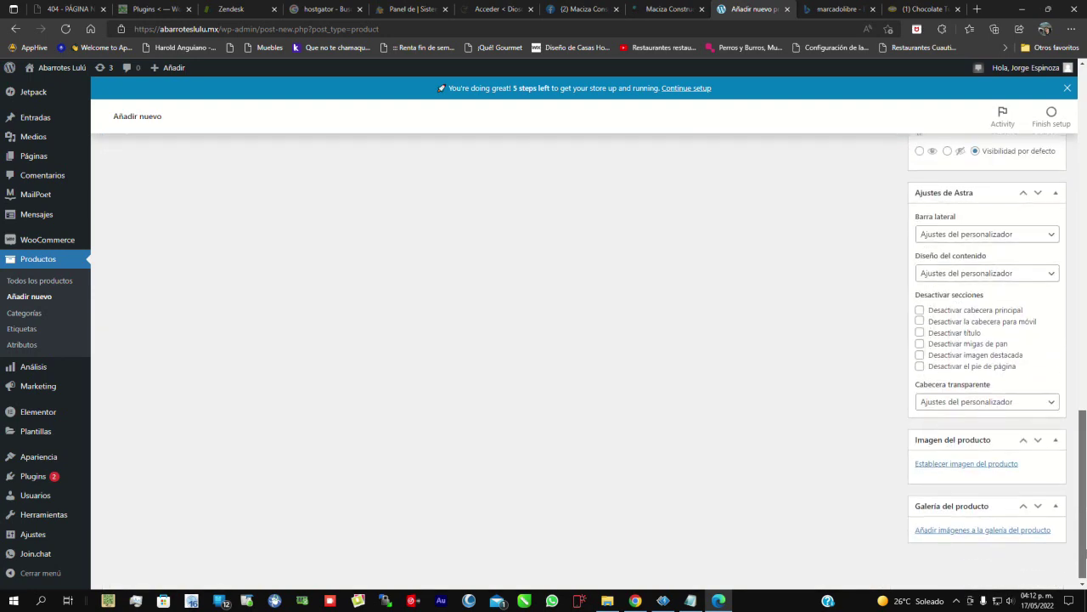
pyautogui.click(951, 463)
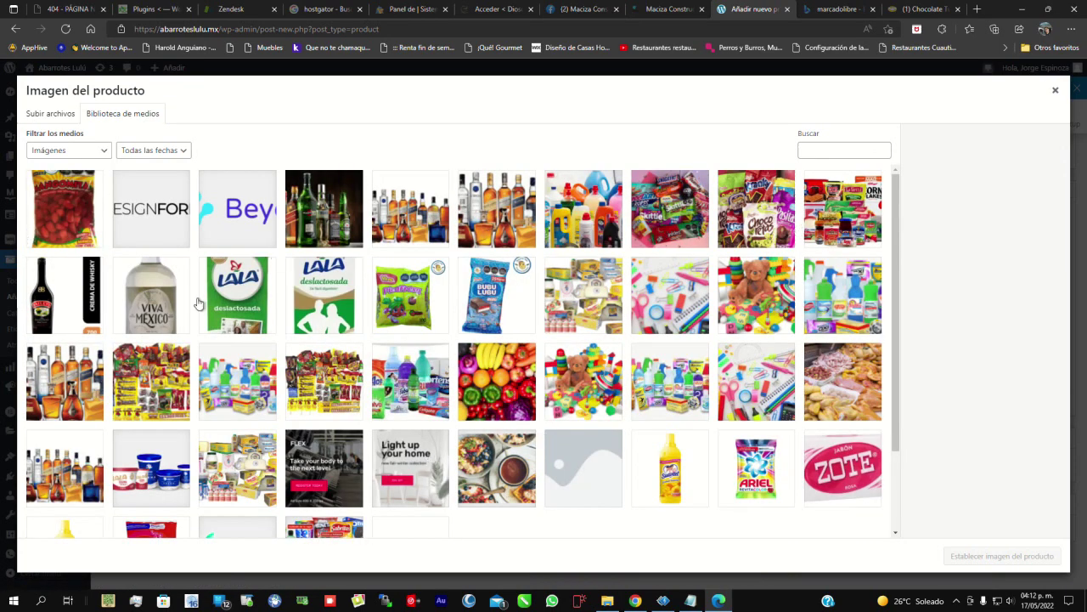
pyautogui.click(40, 115)
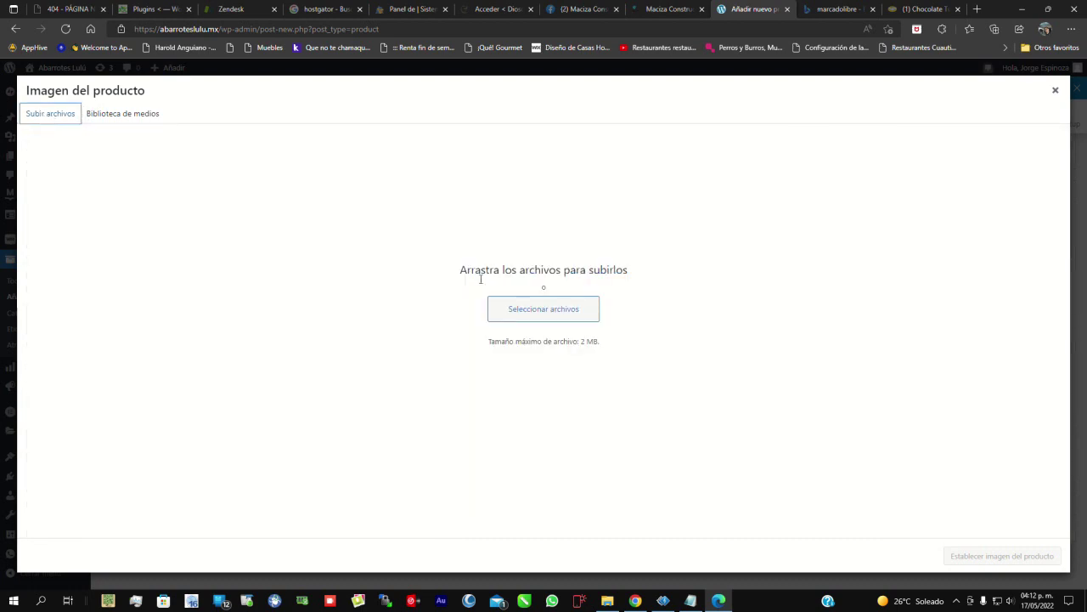
pyautogui.click(523, 311)
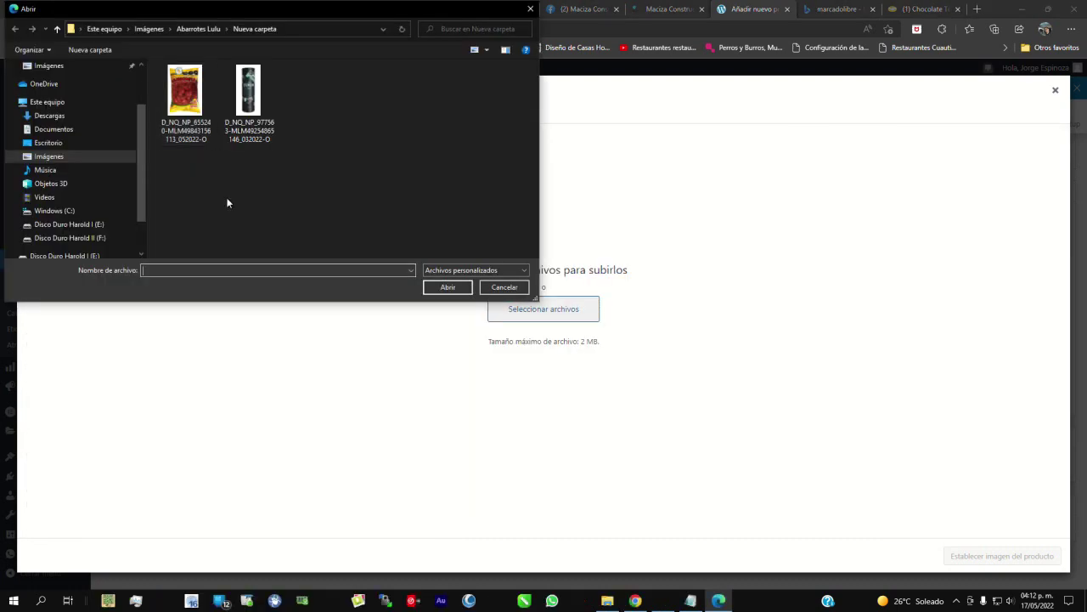
pyautogui.doubleClick(247, 102)
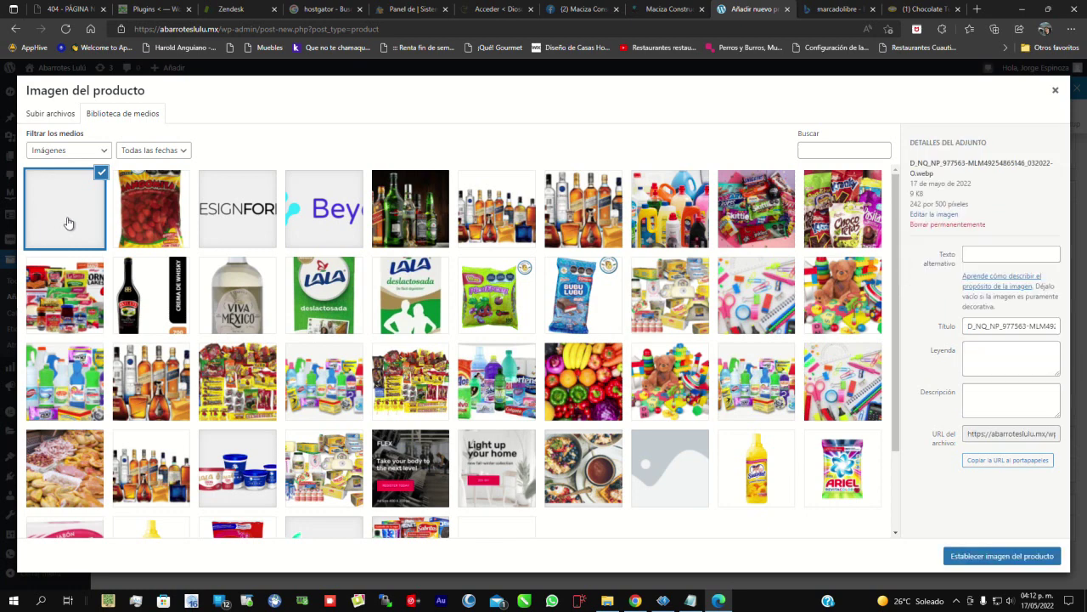
pyautogui.click(984, 559)
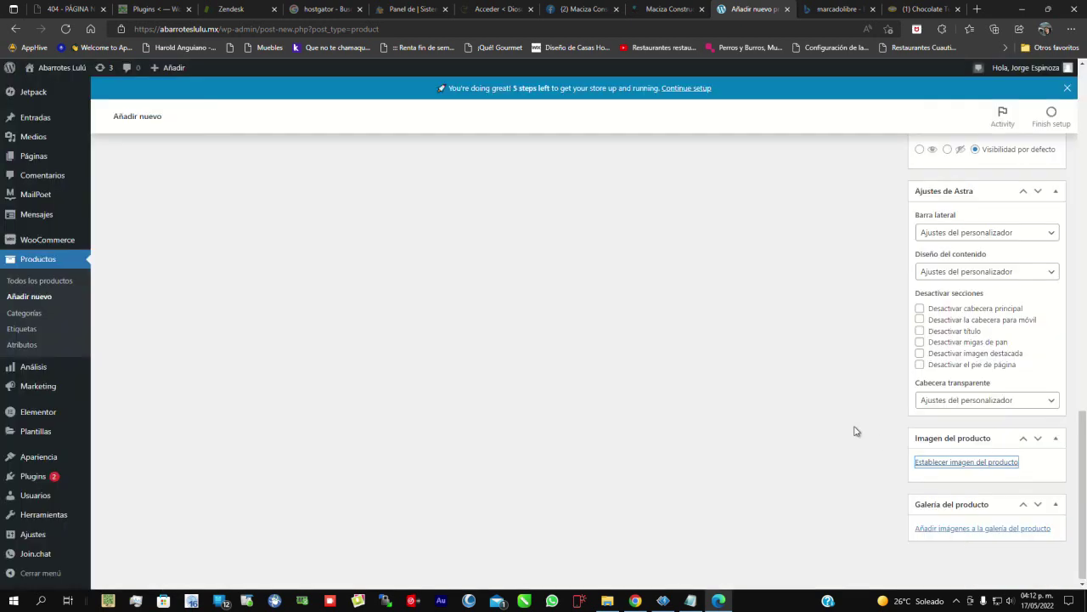
# Add the uploaded Turin Zero image to the product gallery twice
pyautogui.moveTo(1082, 422); pyautogui.dragTo(1084, 499)
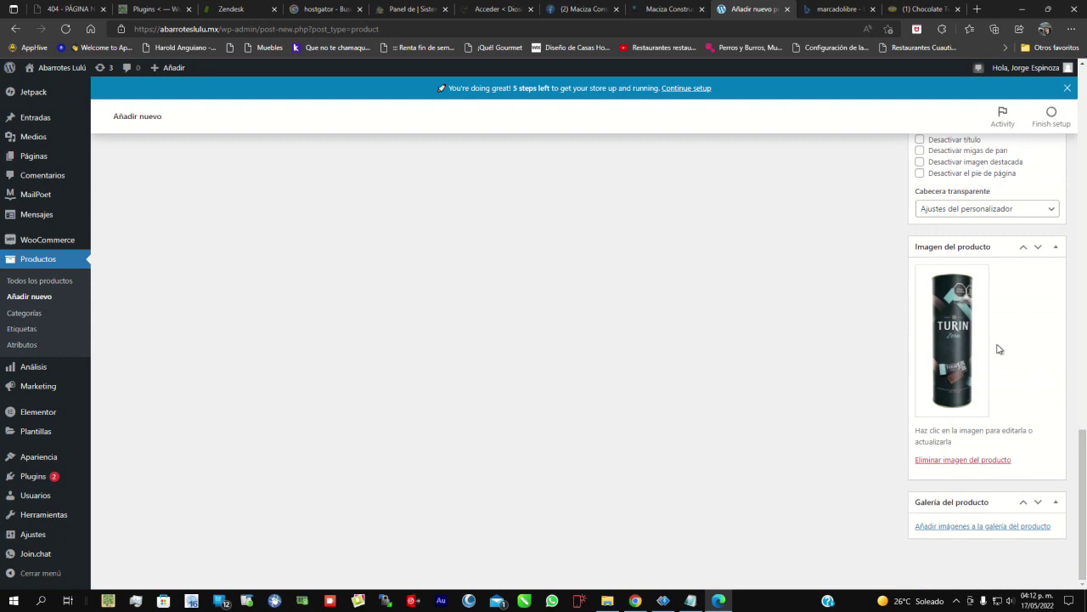
pyautogui.click(956, 528)
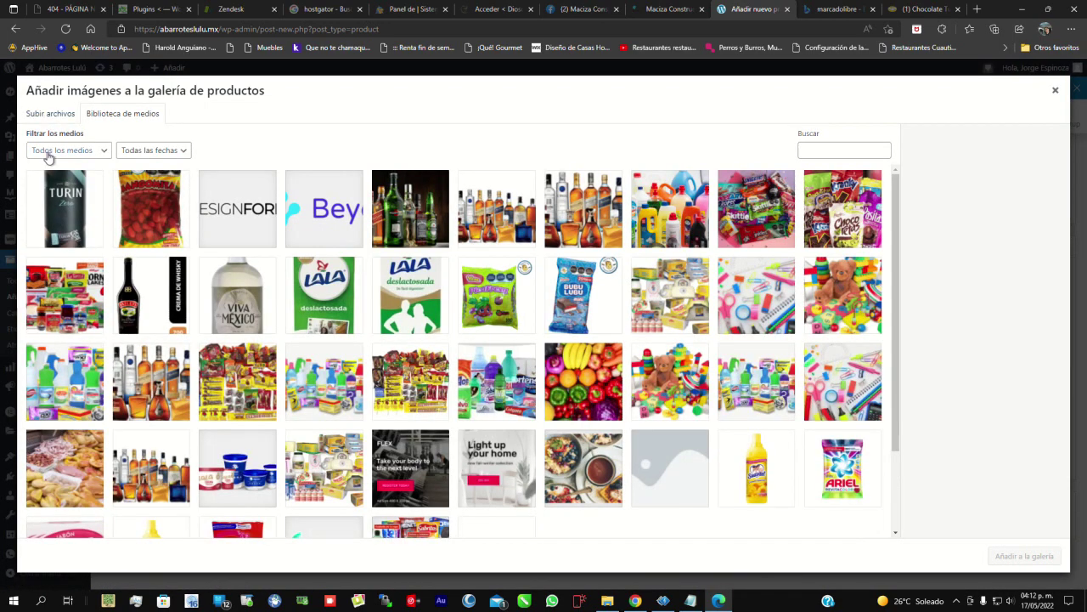
pyautogui.click(75, 200)
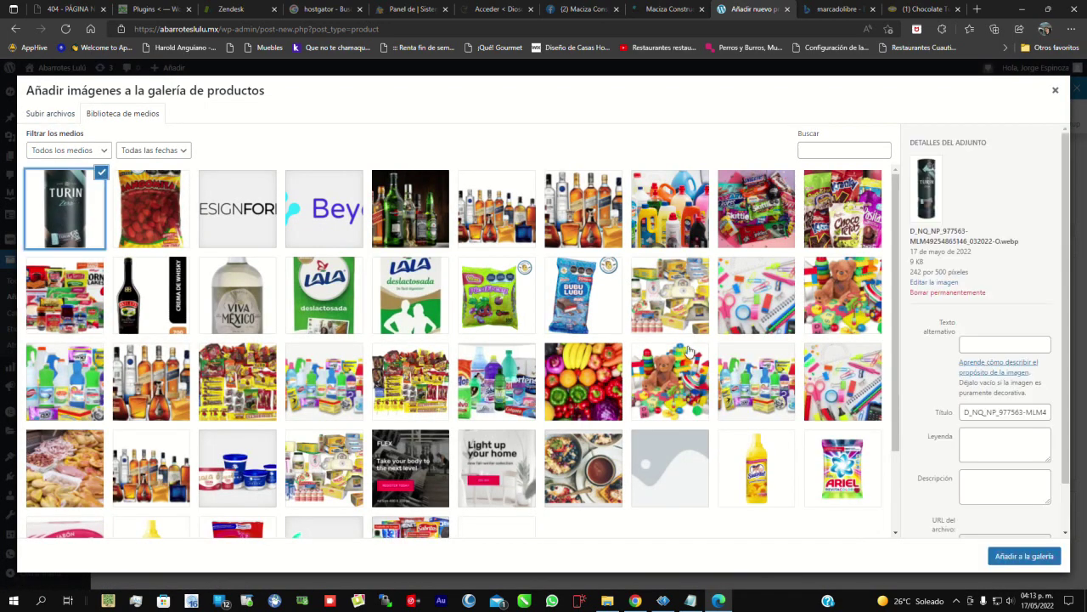
pyautogui.click(1012, 554)
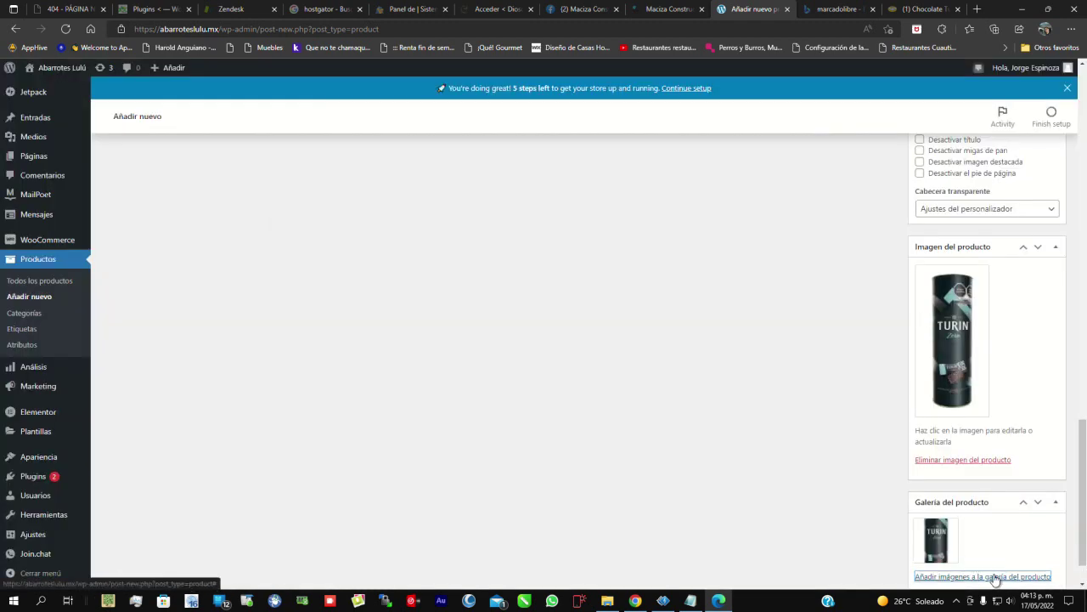
pyautogui.click(996, 577)
pyautogui.click(65, 201)
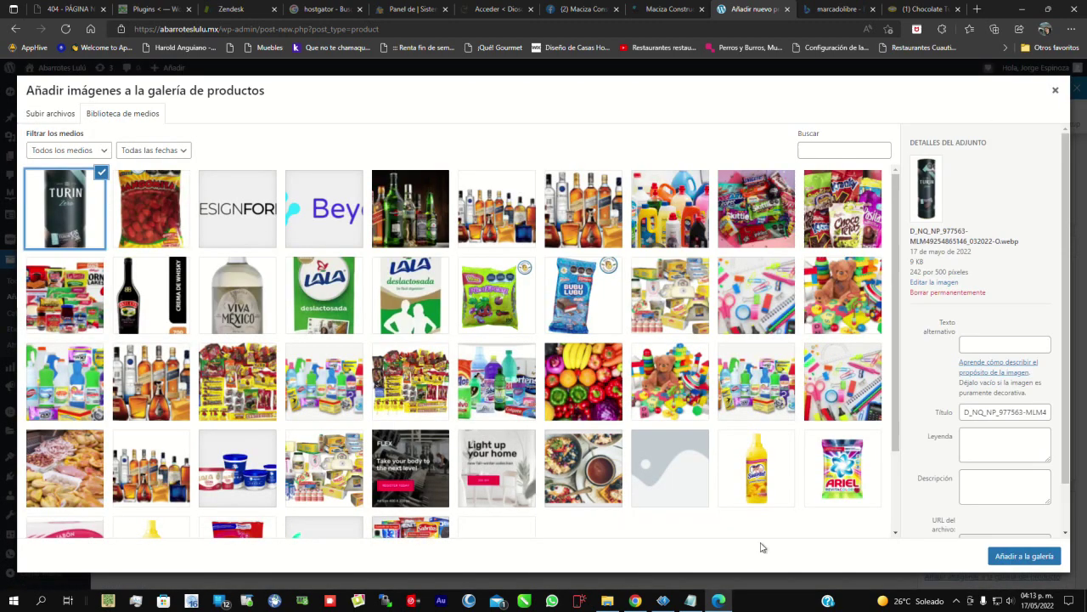
pyautogui.click(1016, 557)
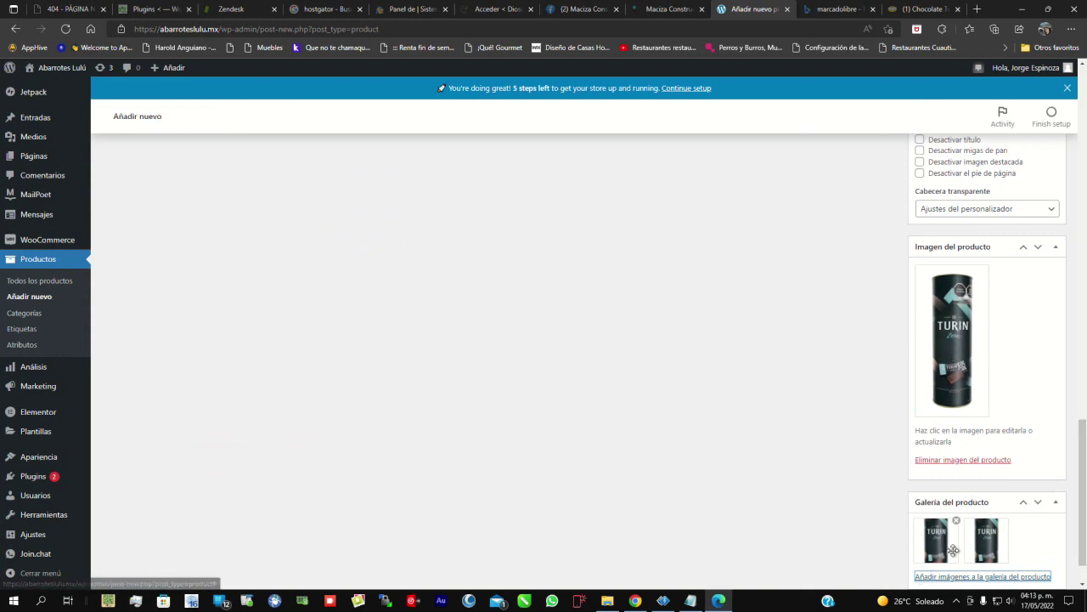
# Publish the product, and open its permalink in a new browser tab
pyautogui.moveTo(1083, 484); pyautogui.dragTo(1084, 153)
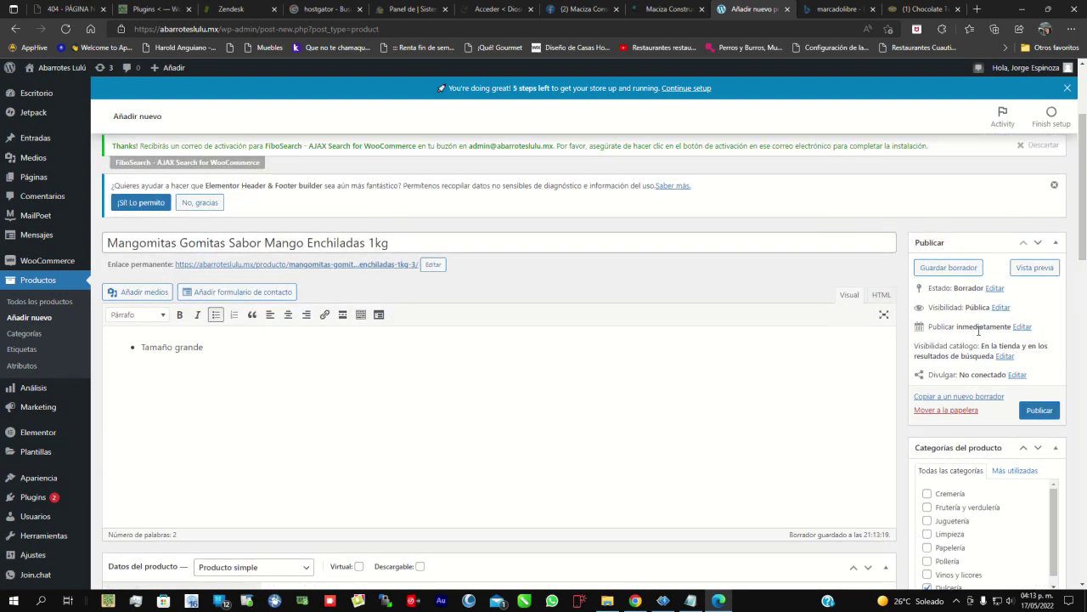
pyautogui.click(1038, 415)
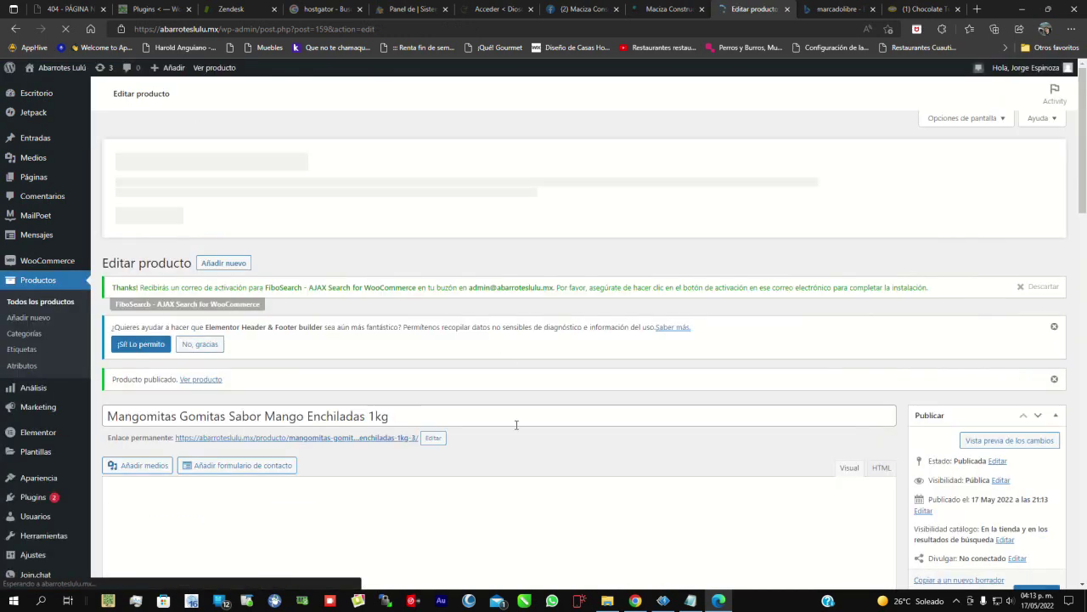
pyautogui.scroll(-3, 1083, 173)
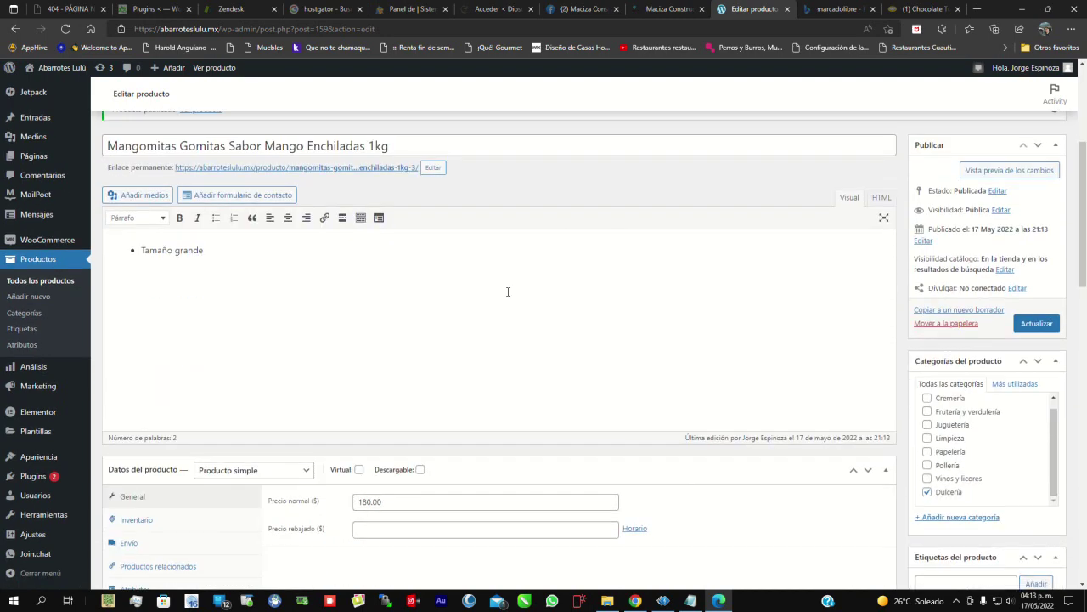
pyautogui.rightClick(350, 169)
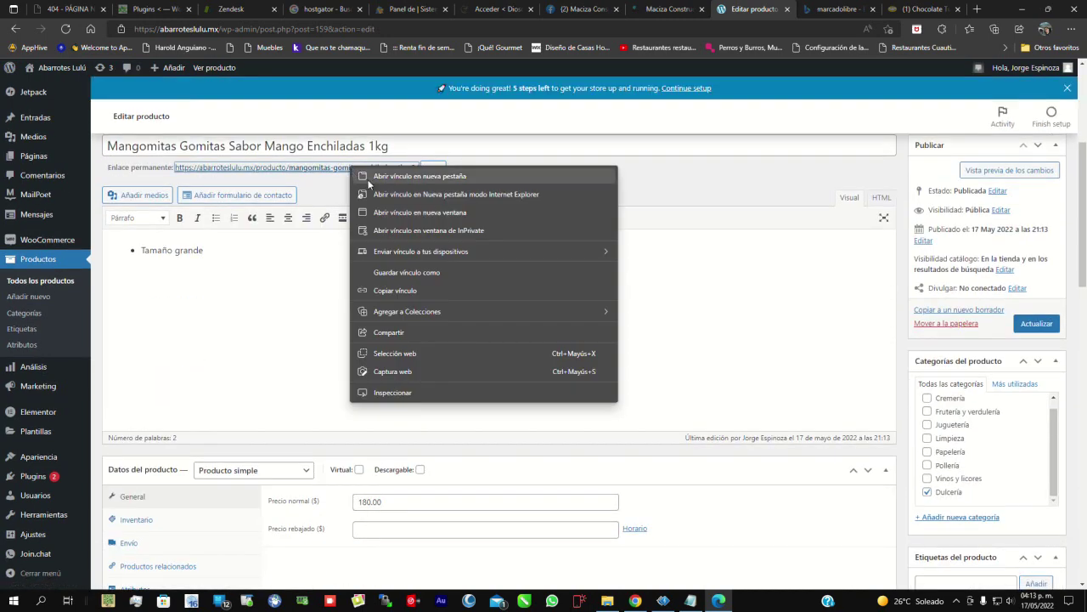
pyautogui.click(368, 177)
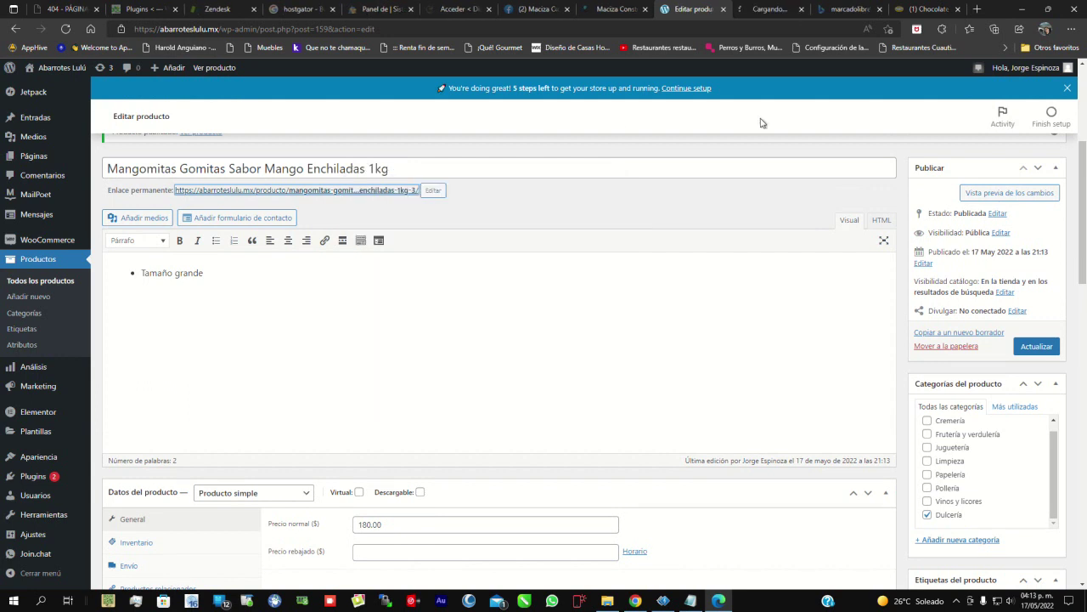
pyautogui.click(759, 10)
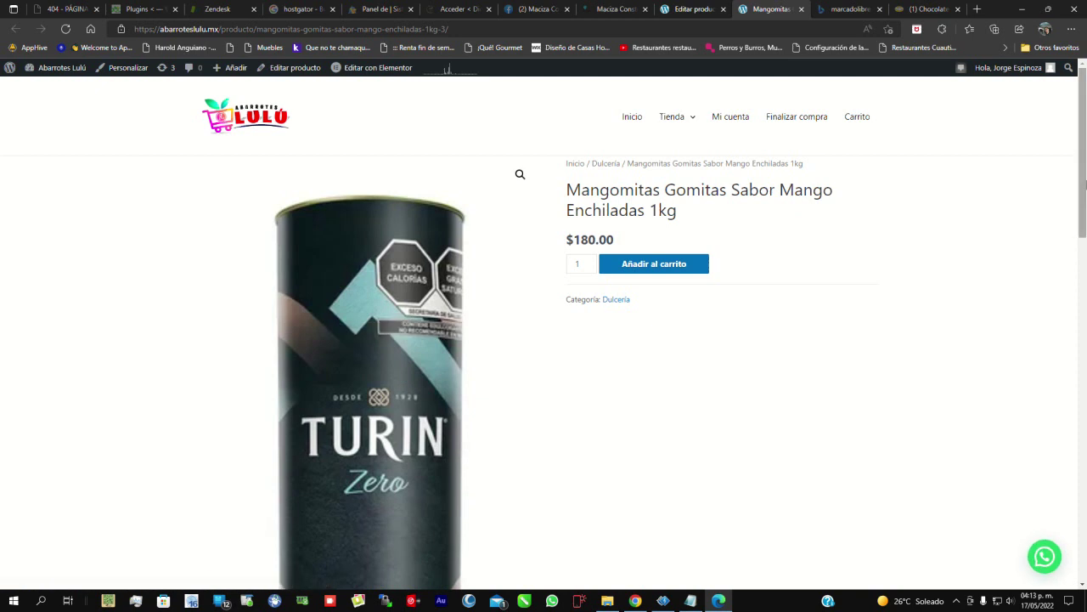
# Check the gallery images, the description and the price on the product's store page
pyautogui.scroll(-5, 559, 416)
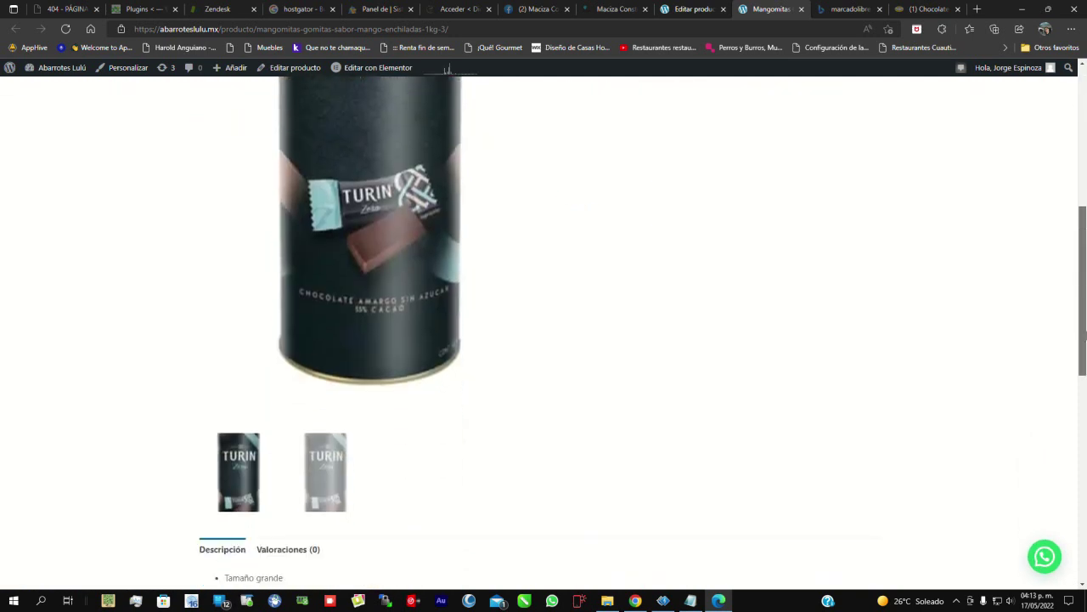
pyautogui.click(308, 457)
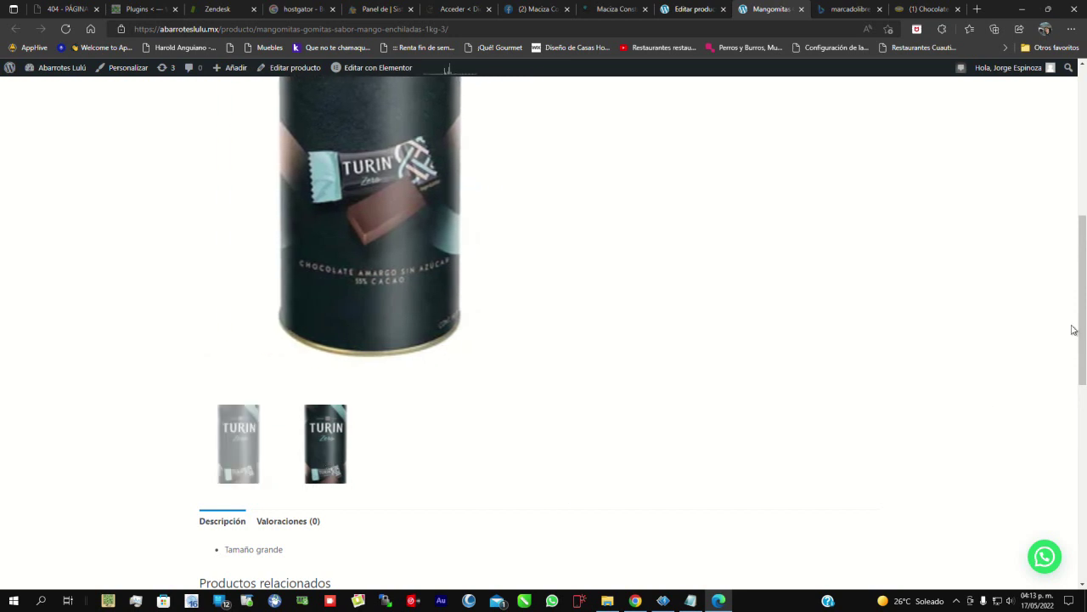
pyautogui.scroll(-1, 1084, 361)
pyautogui.moveTo(286, 459); pyautogui.dragTo(180, 454)
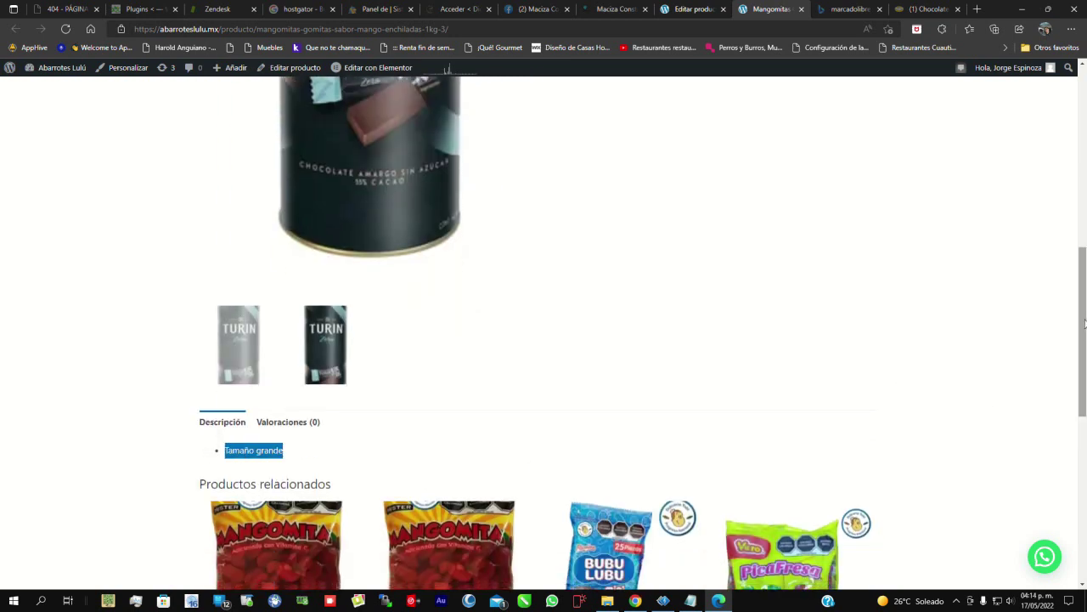
pyautogui.scroll(5, 1085, 323)
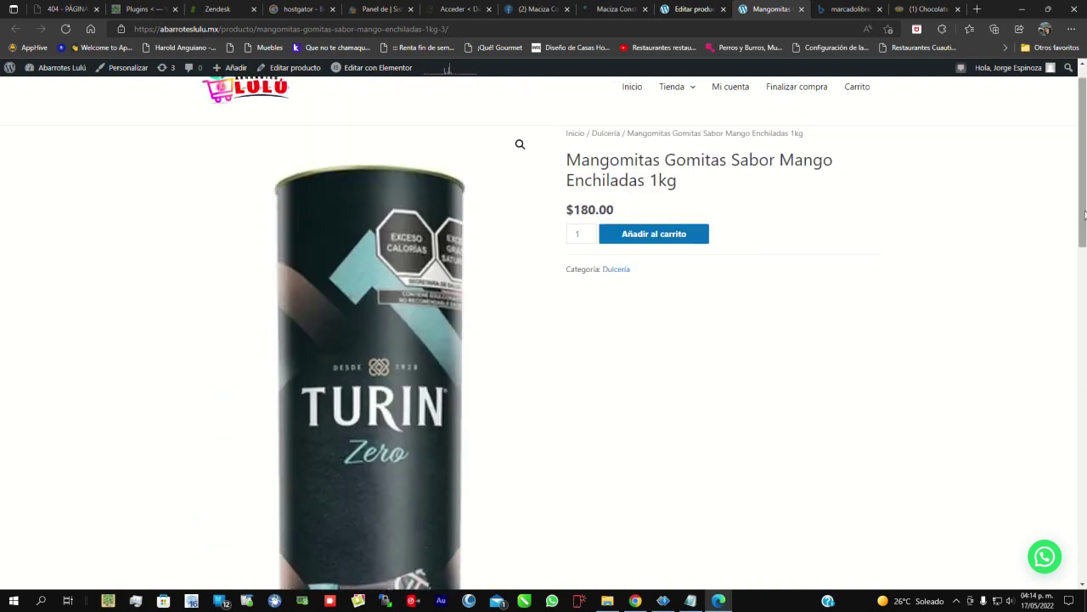
pyautogui.scroll(1, 1084, 215)
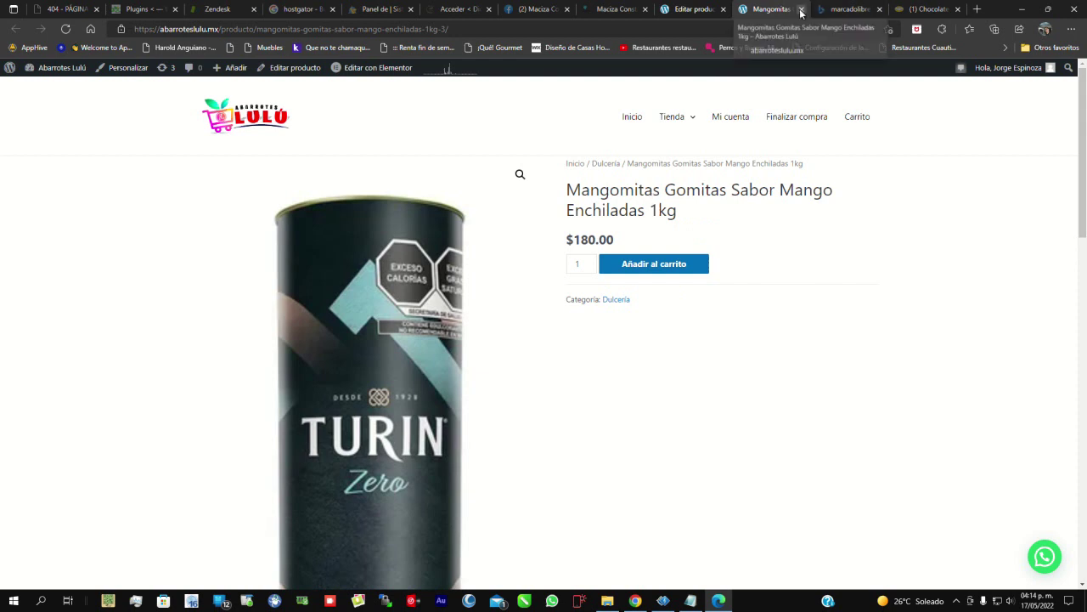
# Close the product's store page and check the entries in the list of all WooCommerce products
pyautogui.click(801, 11)
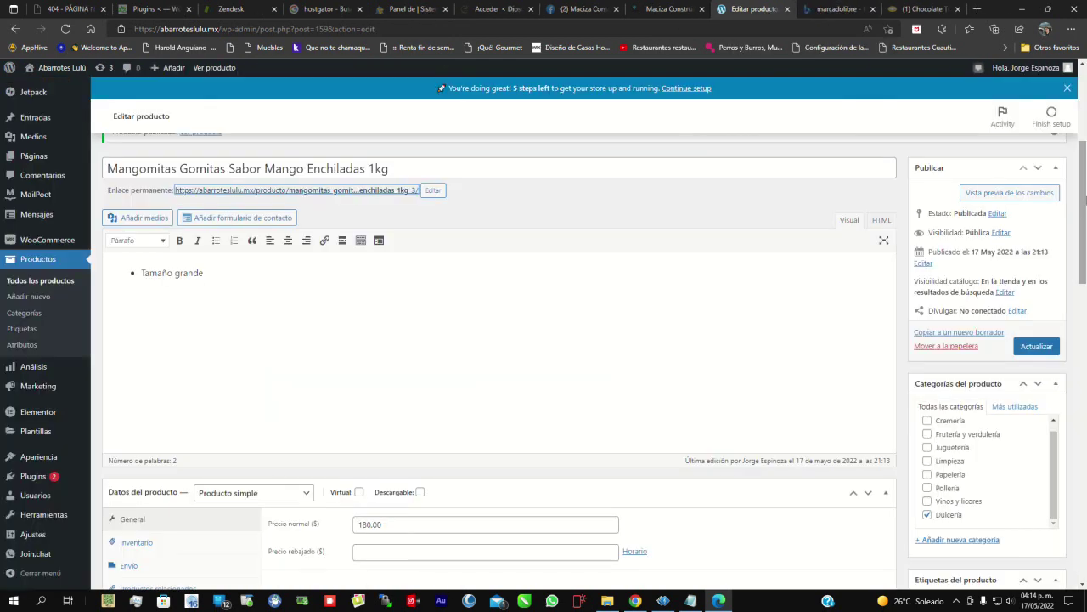
pyautogui.moveTo(1085, 234); pyautogui.dragTo(1084, 211)
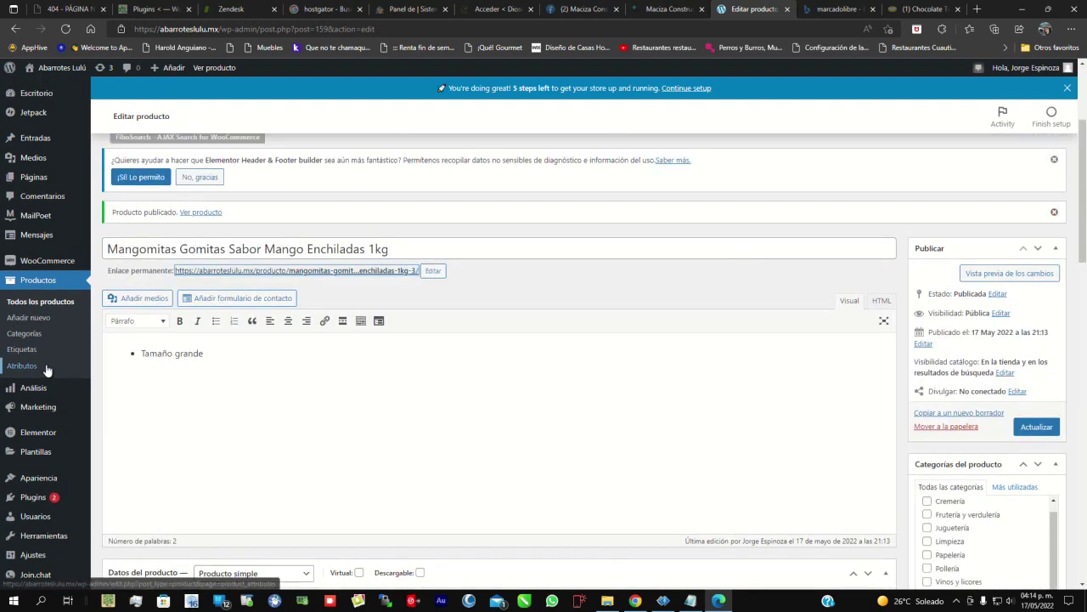
pyautogui.click(31, 302)
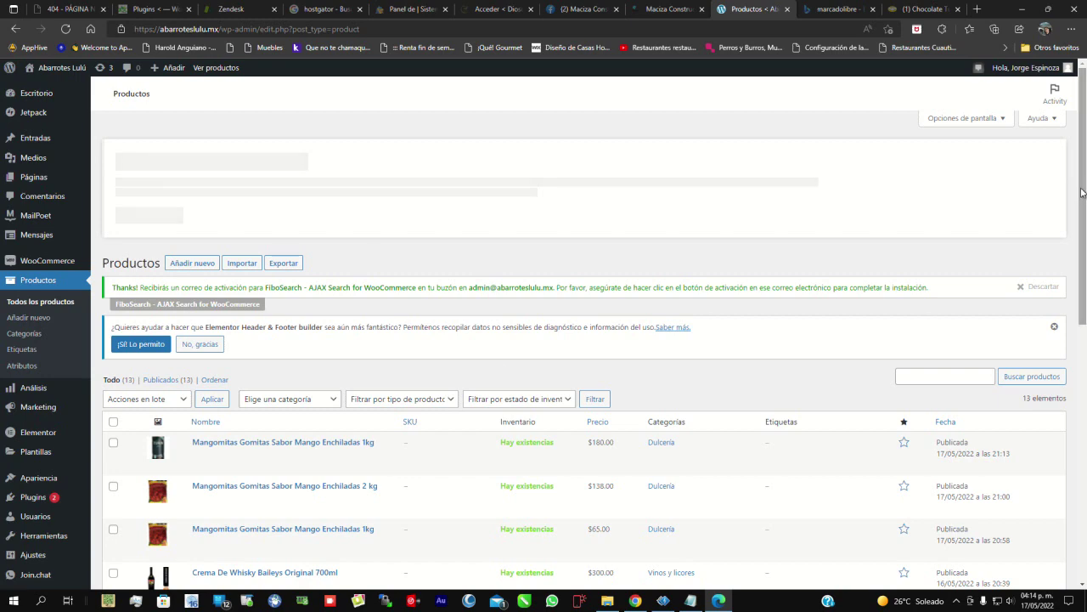
pyautogui.scroll(-2, 544, 332)
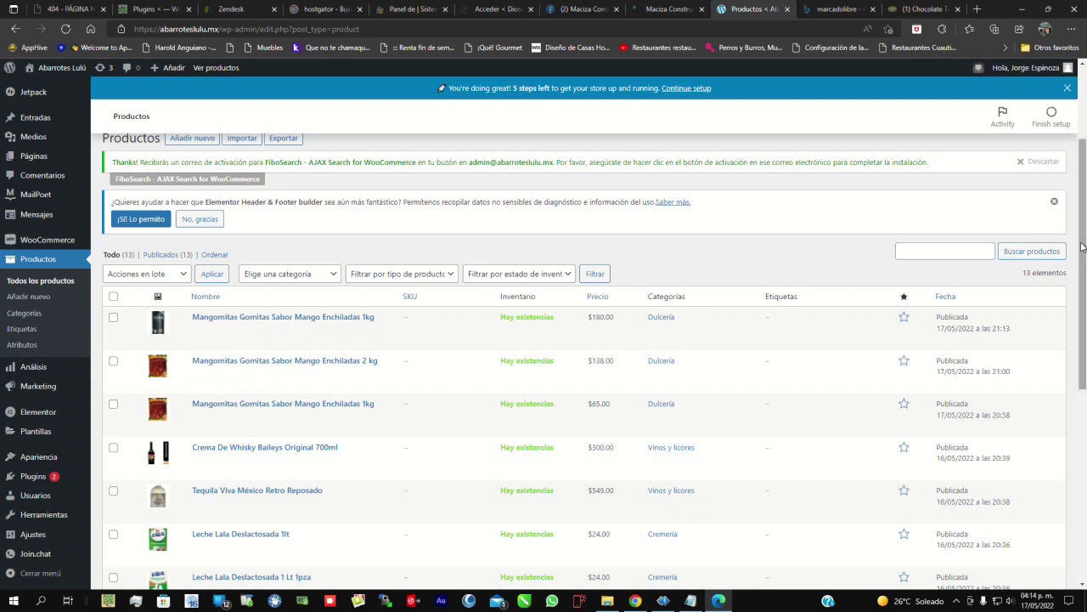
pyautogui.moveTo(1082, 246)
pyautogui.mouseDown()
pyautogui.moveTo(1083, 390)
pyautogui.moveTo(1082, 242)
pyautogui.mouseUp()
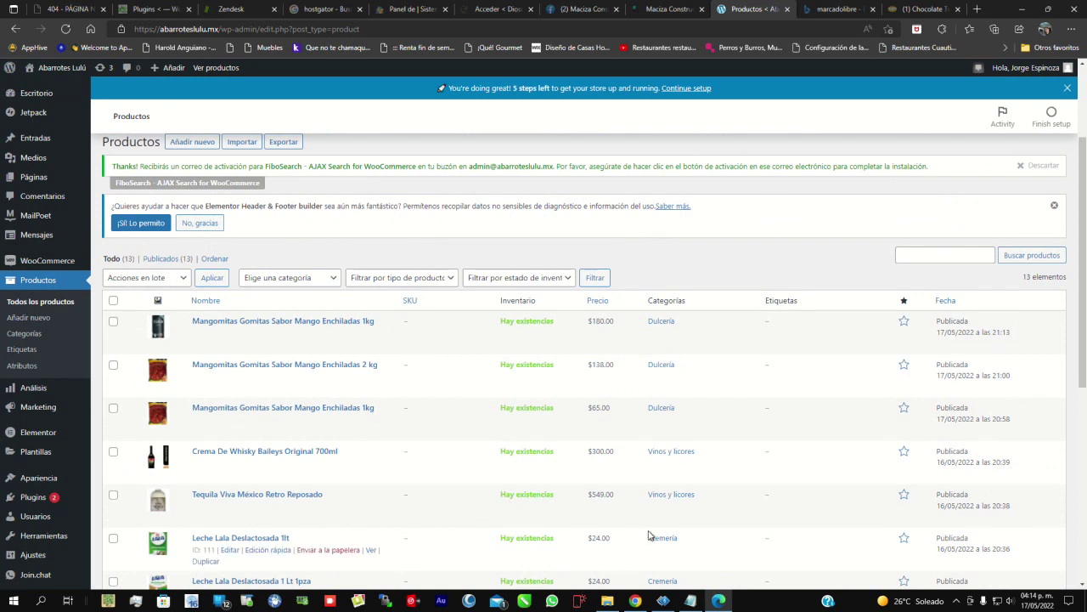
pyautogui.click(663, 601)
pyautogui.click(545, 578)
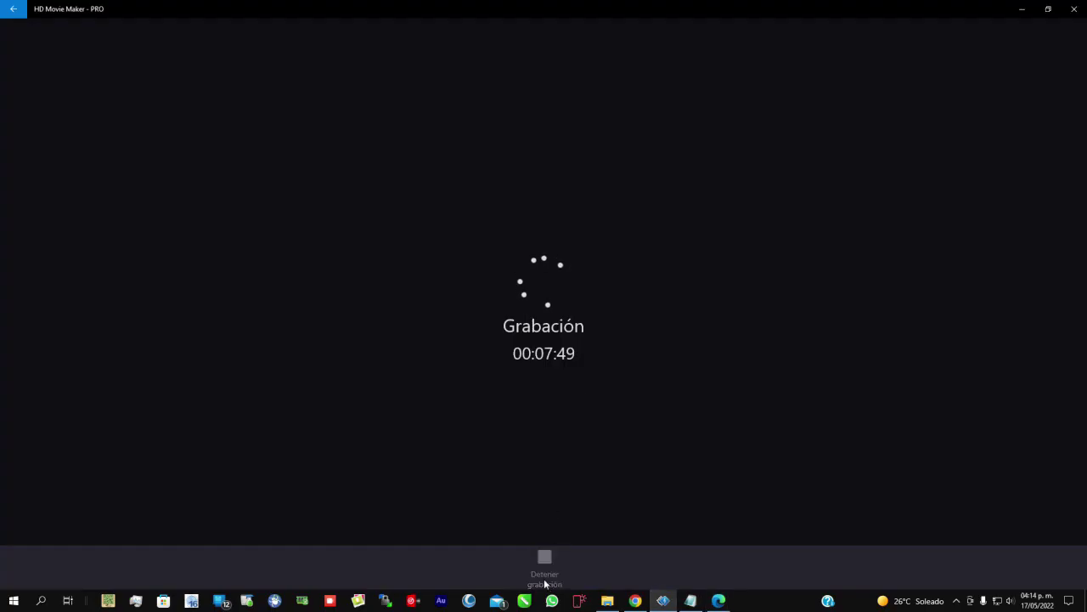